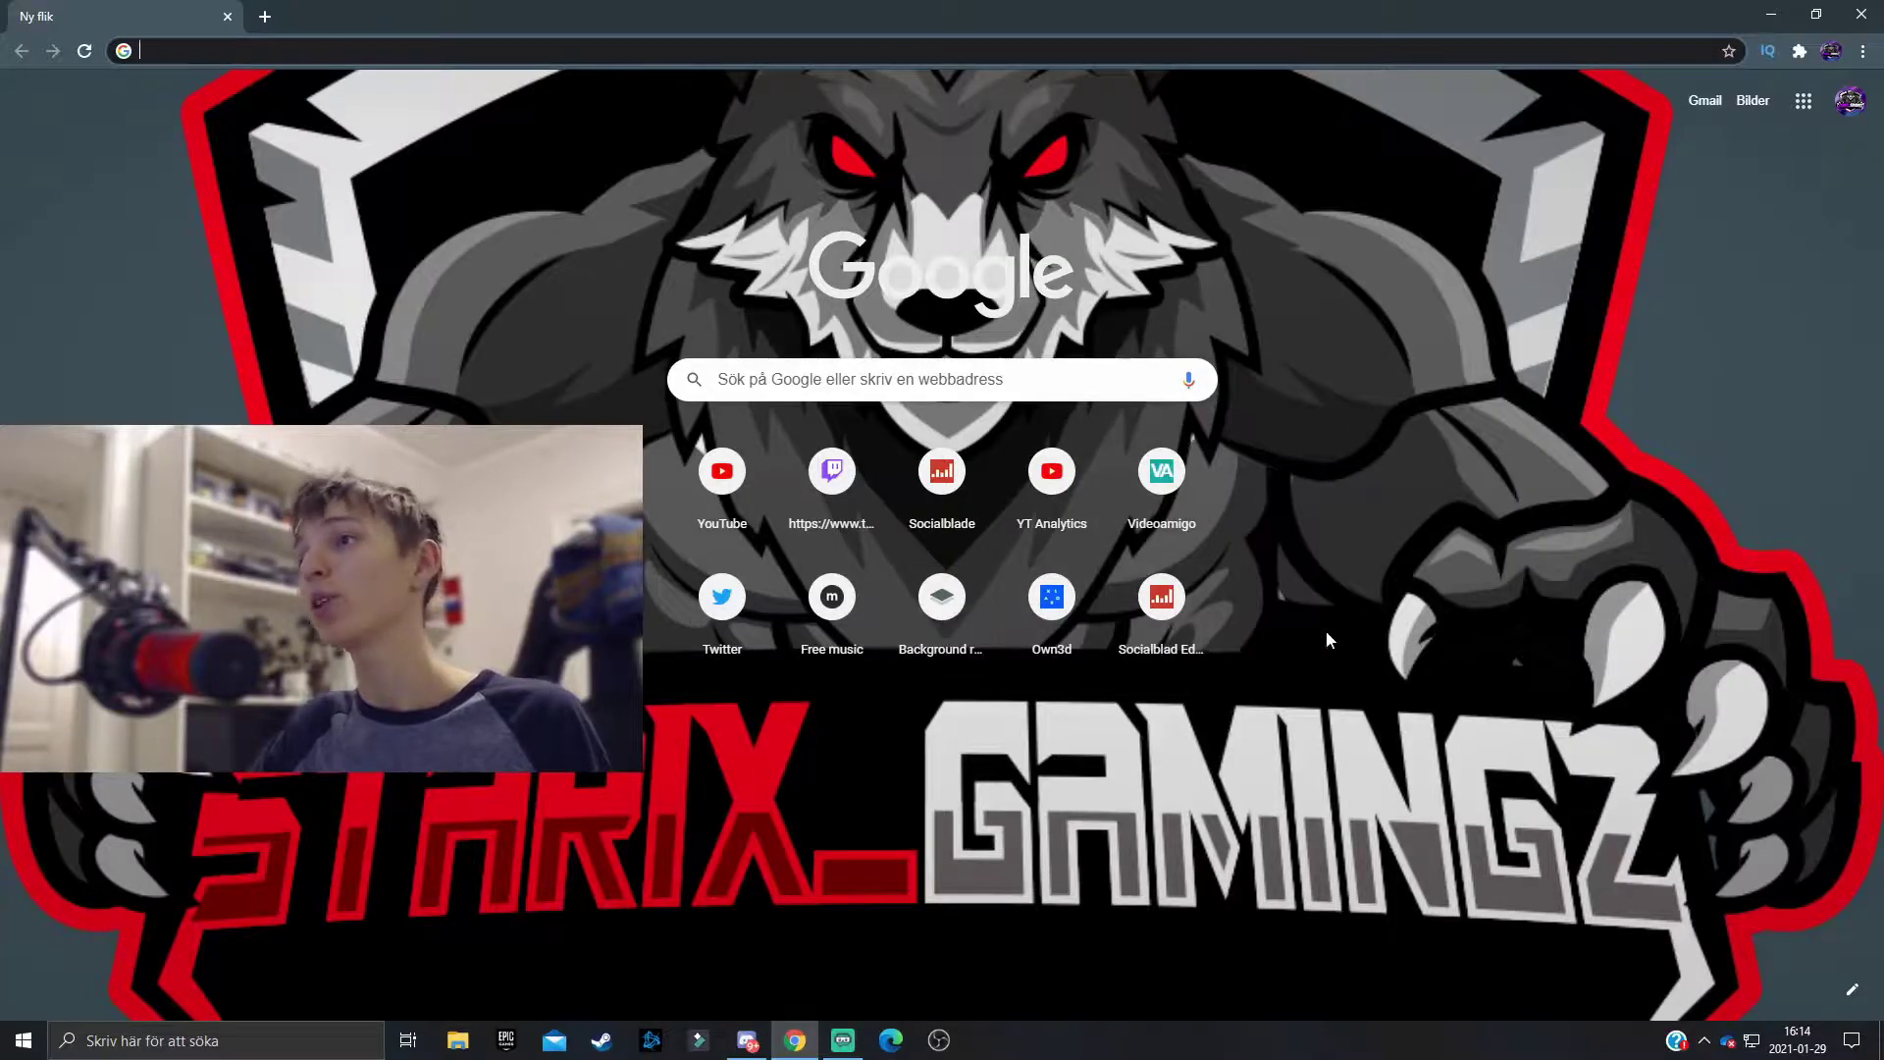
Step: Open the channel's YouTube Studio dashboard and scroll the sidebar toward Copyright
{"action": "left_click", "coordinate": [1050, 495]}
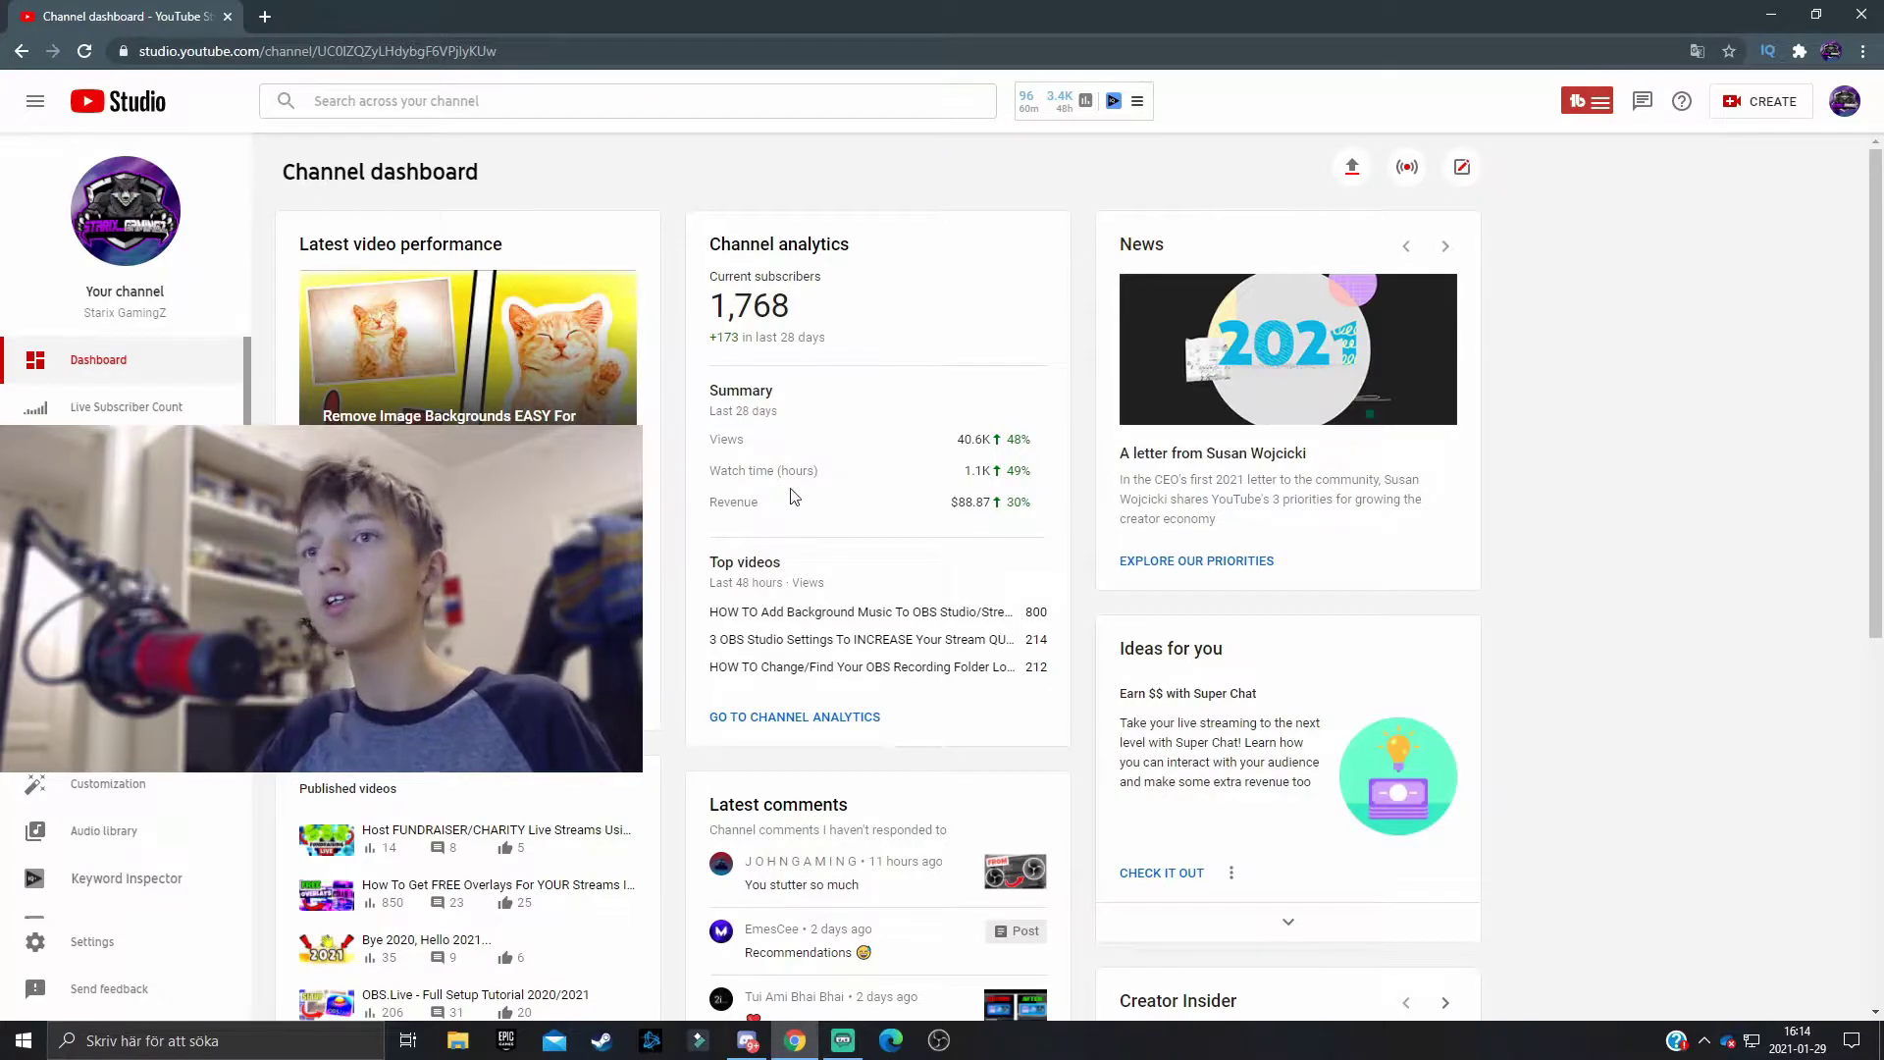
{"action": "scroll", "coordinate": [126, 589], "scroll_direction": "down", "scroll_amount": 1}
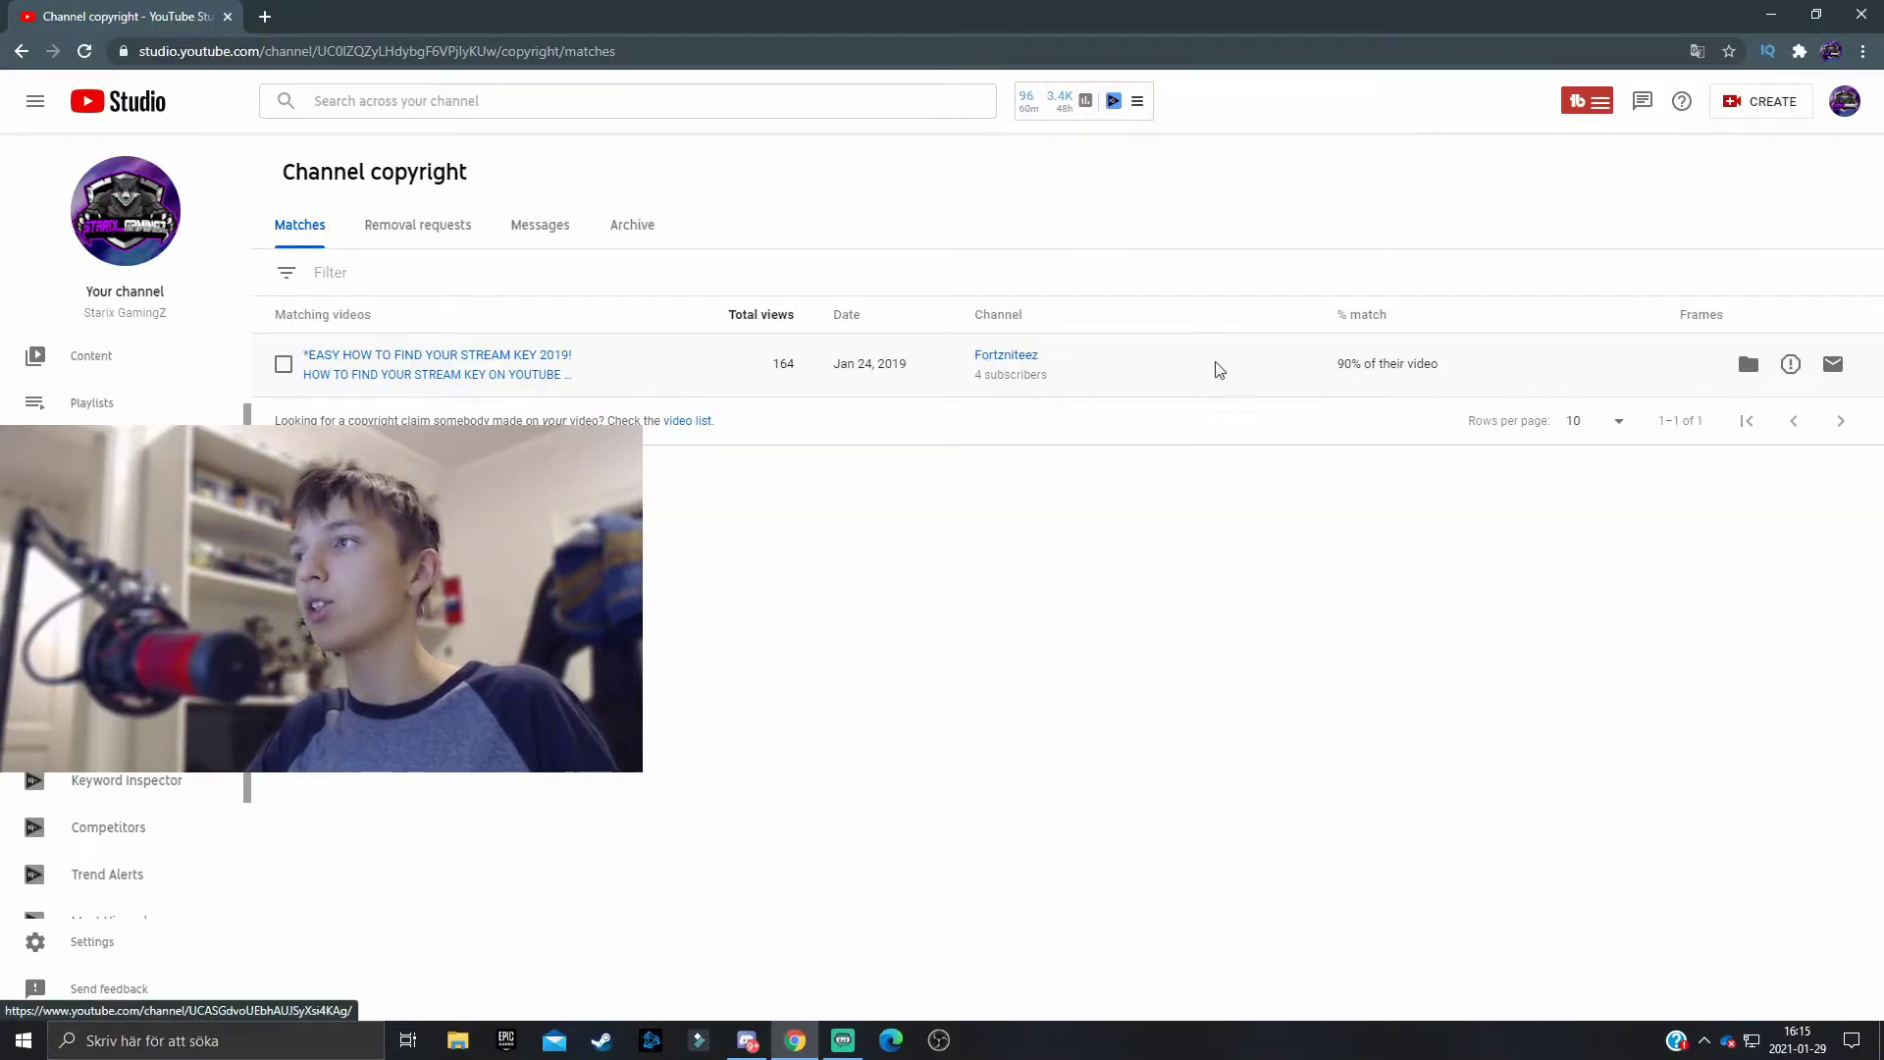
{"action": "left_click_drag", "start_coordinate": [1358, 364], "coordinate": [1472, 373]}
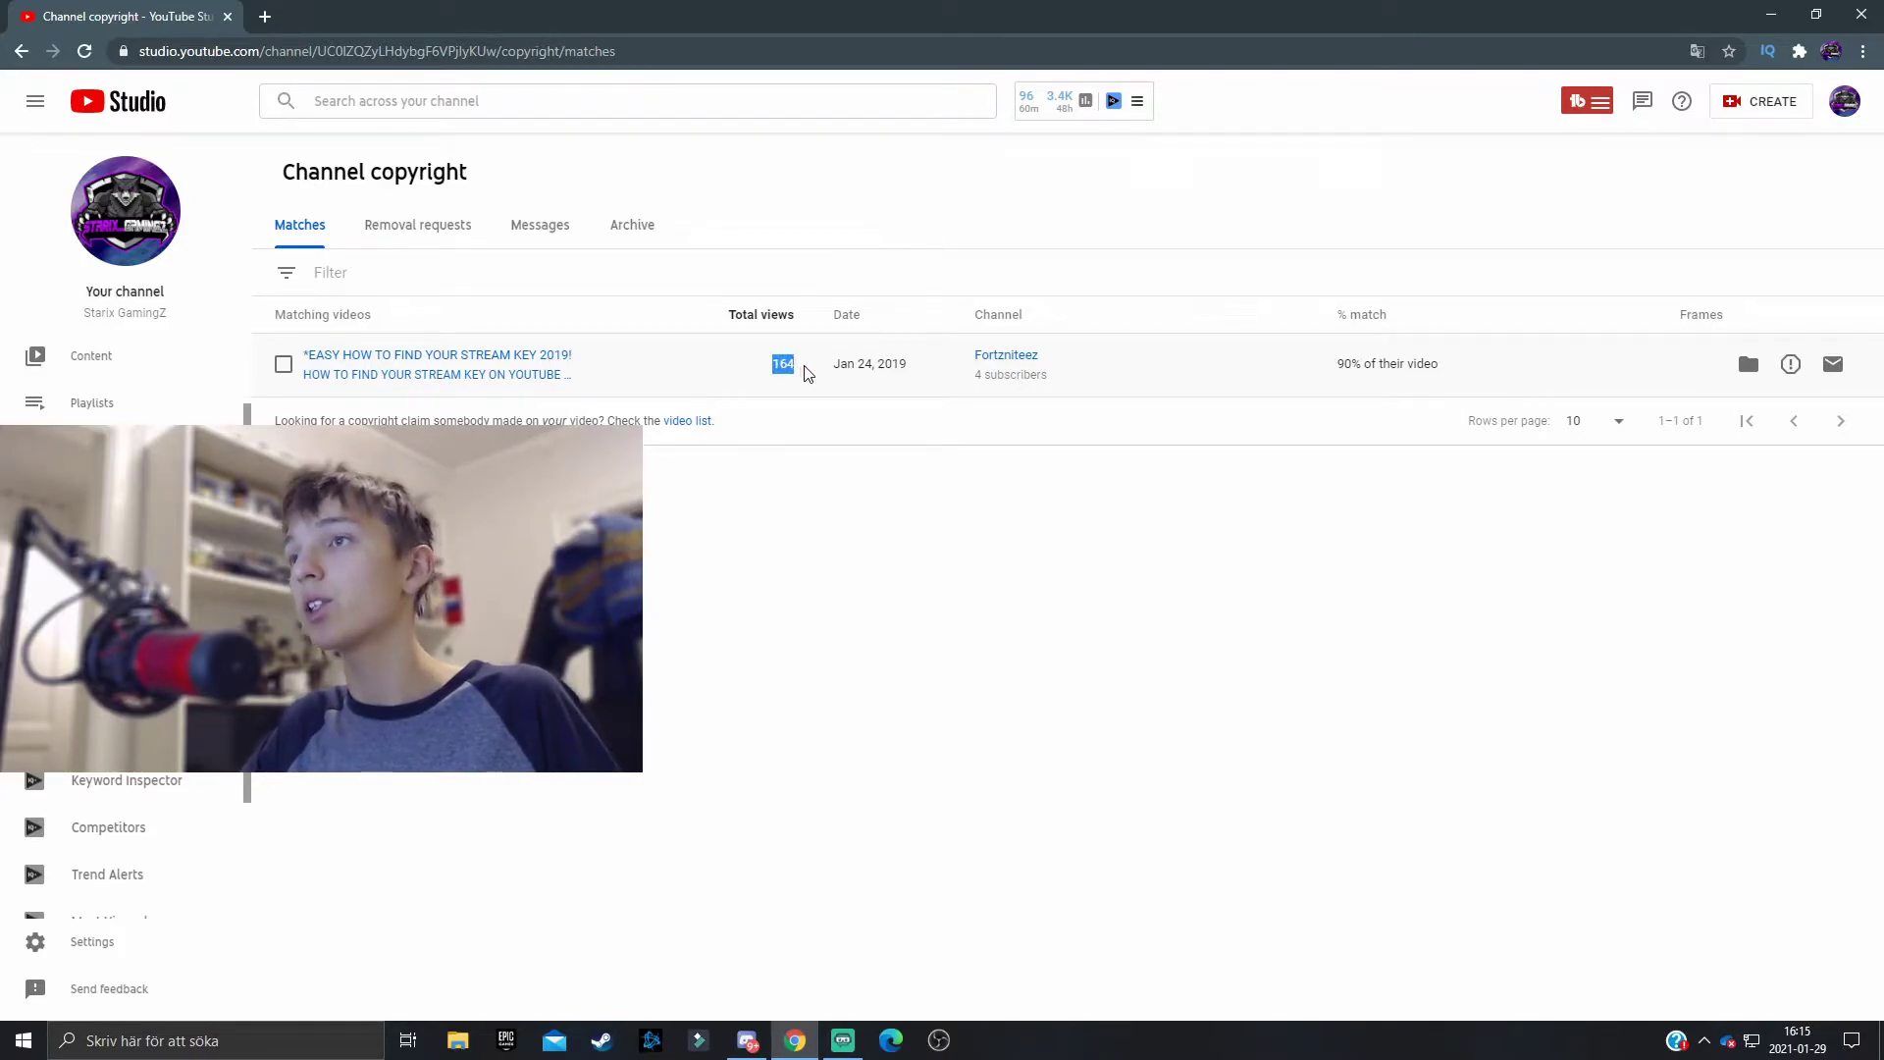
{"action": "left_click", "coordinate": [725, 380]}
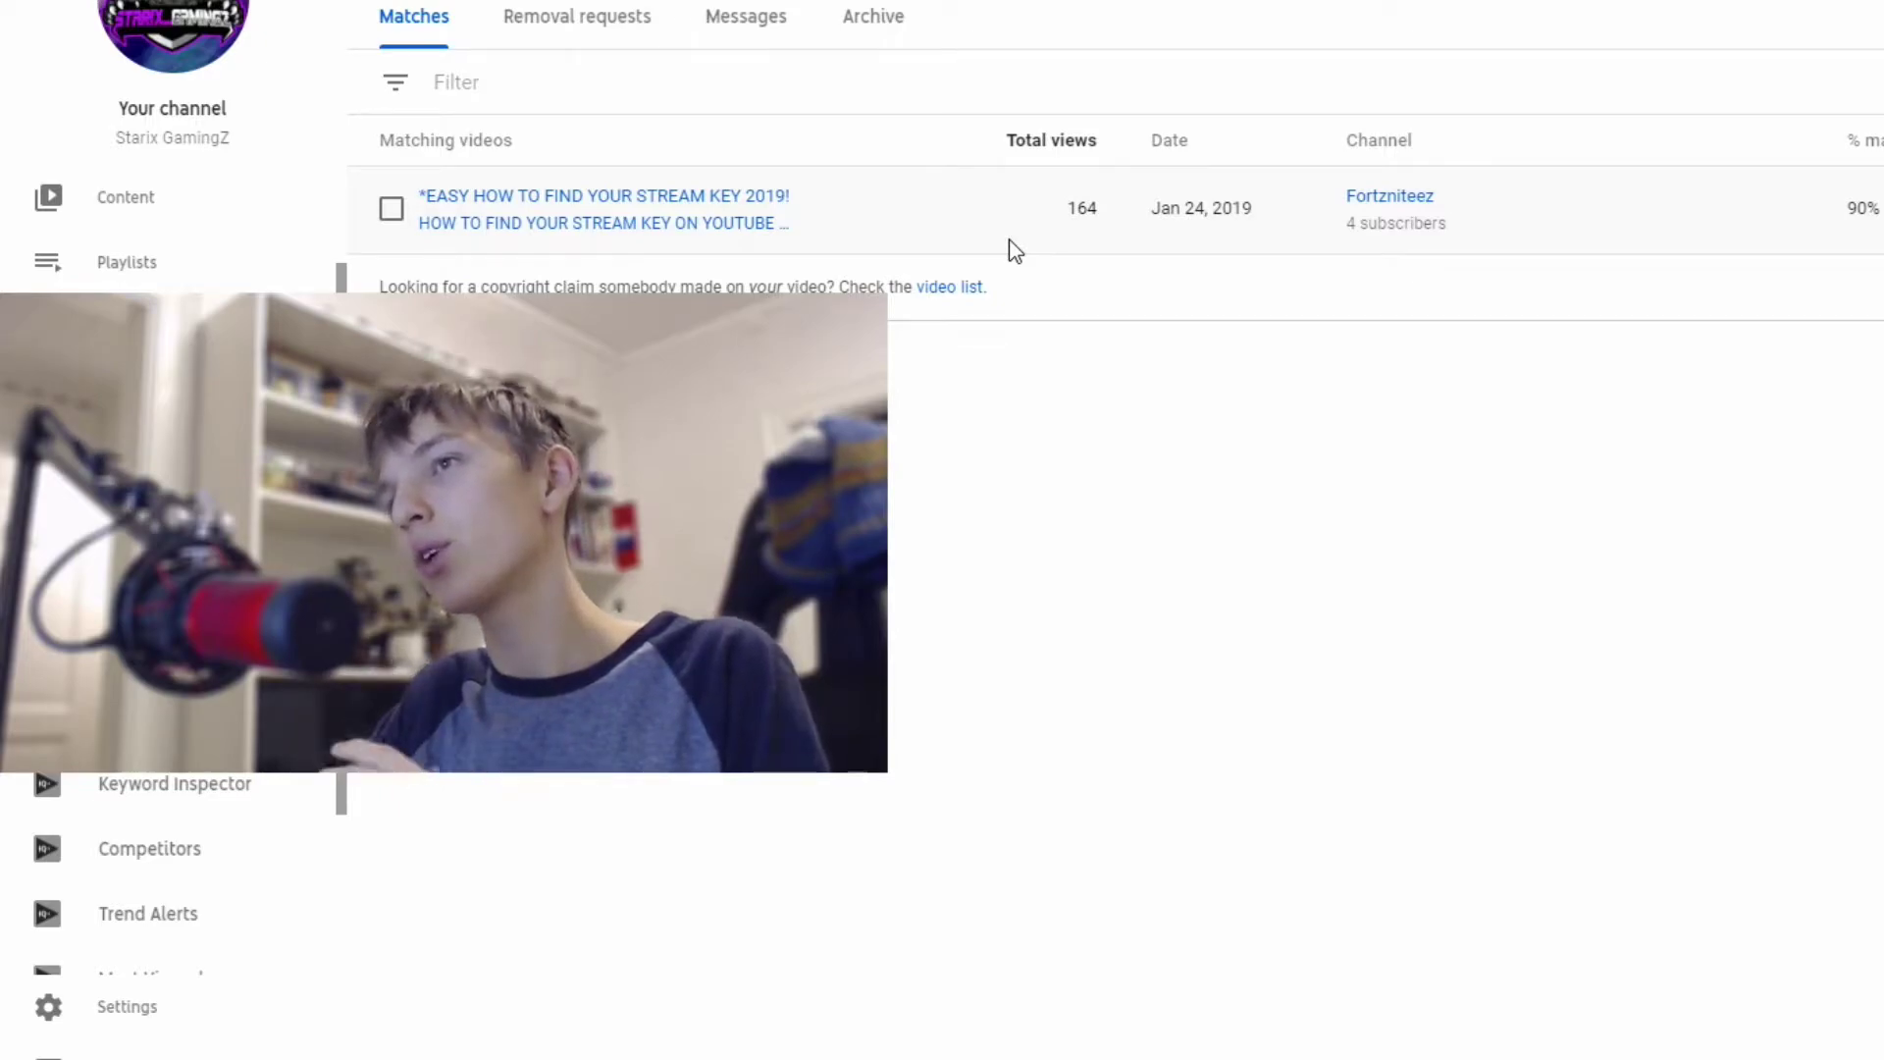
{"action": "left_click_drag", "start_coordinate": [1118, 204], "coordinate": [385, 103]}
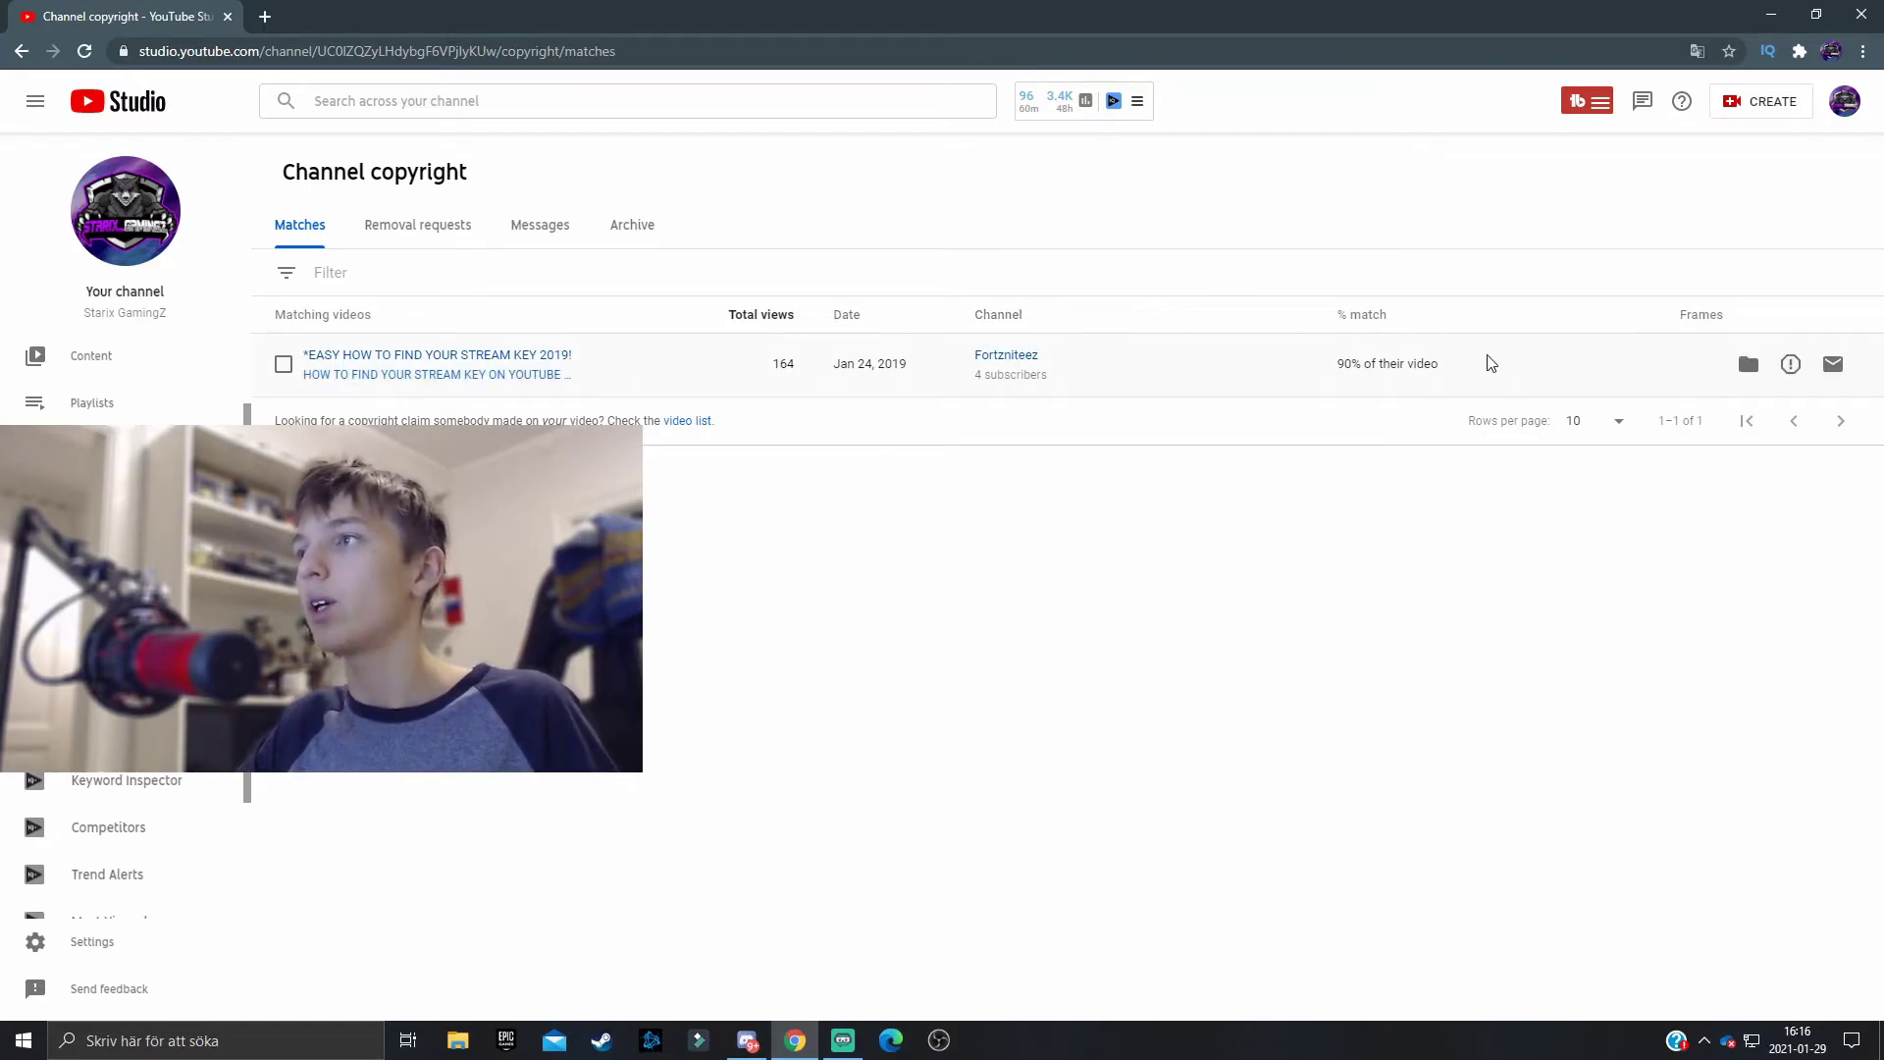
{"action": "left_click_drag", "start_coordinate": [1481, 361], "coordinate": [985, 361]}
{"action": "left_click_drag", "start_coordinate": [494, 358], "coordinate": [295, 314]}
{"action": "left_click", "coordinate": [665, 256]}
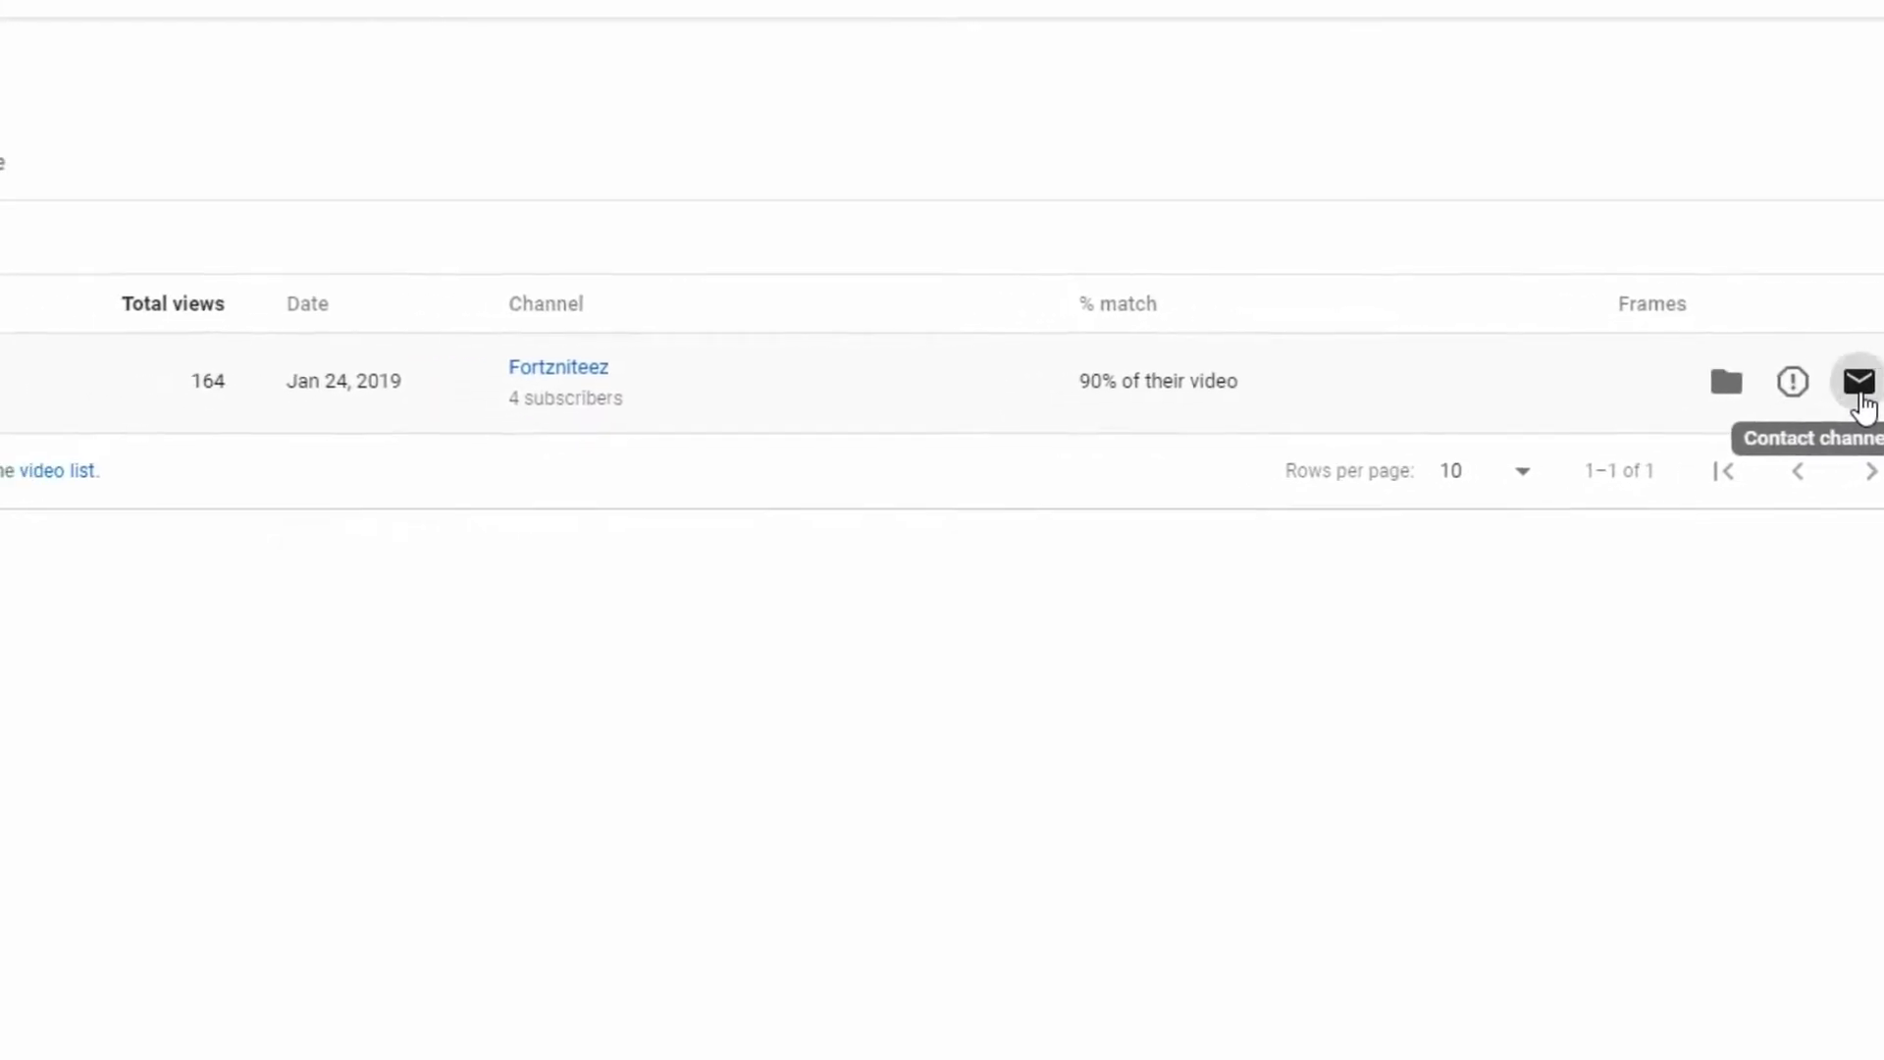
{"action": "left_click", "coordinate": [1861, 398]}
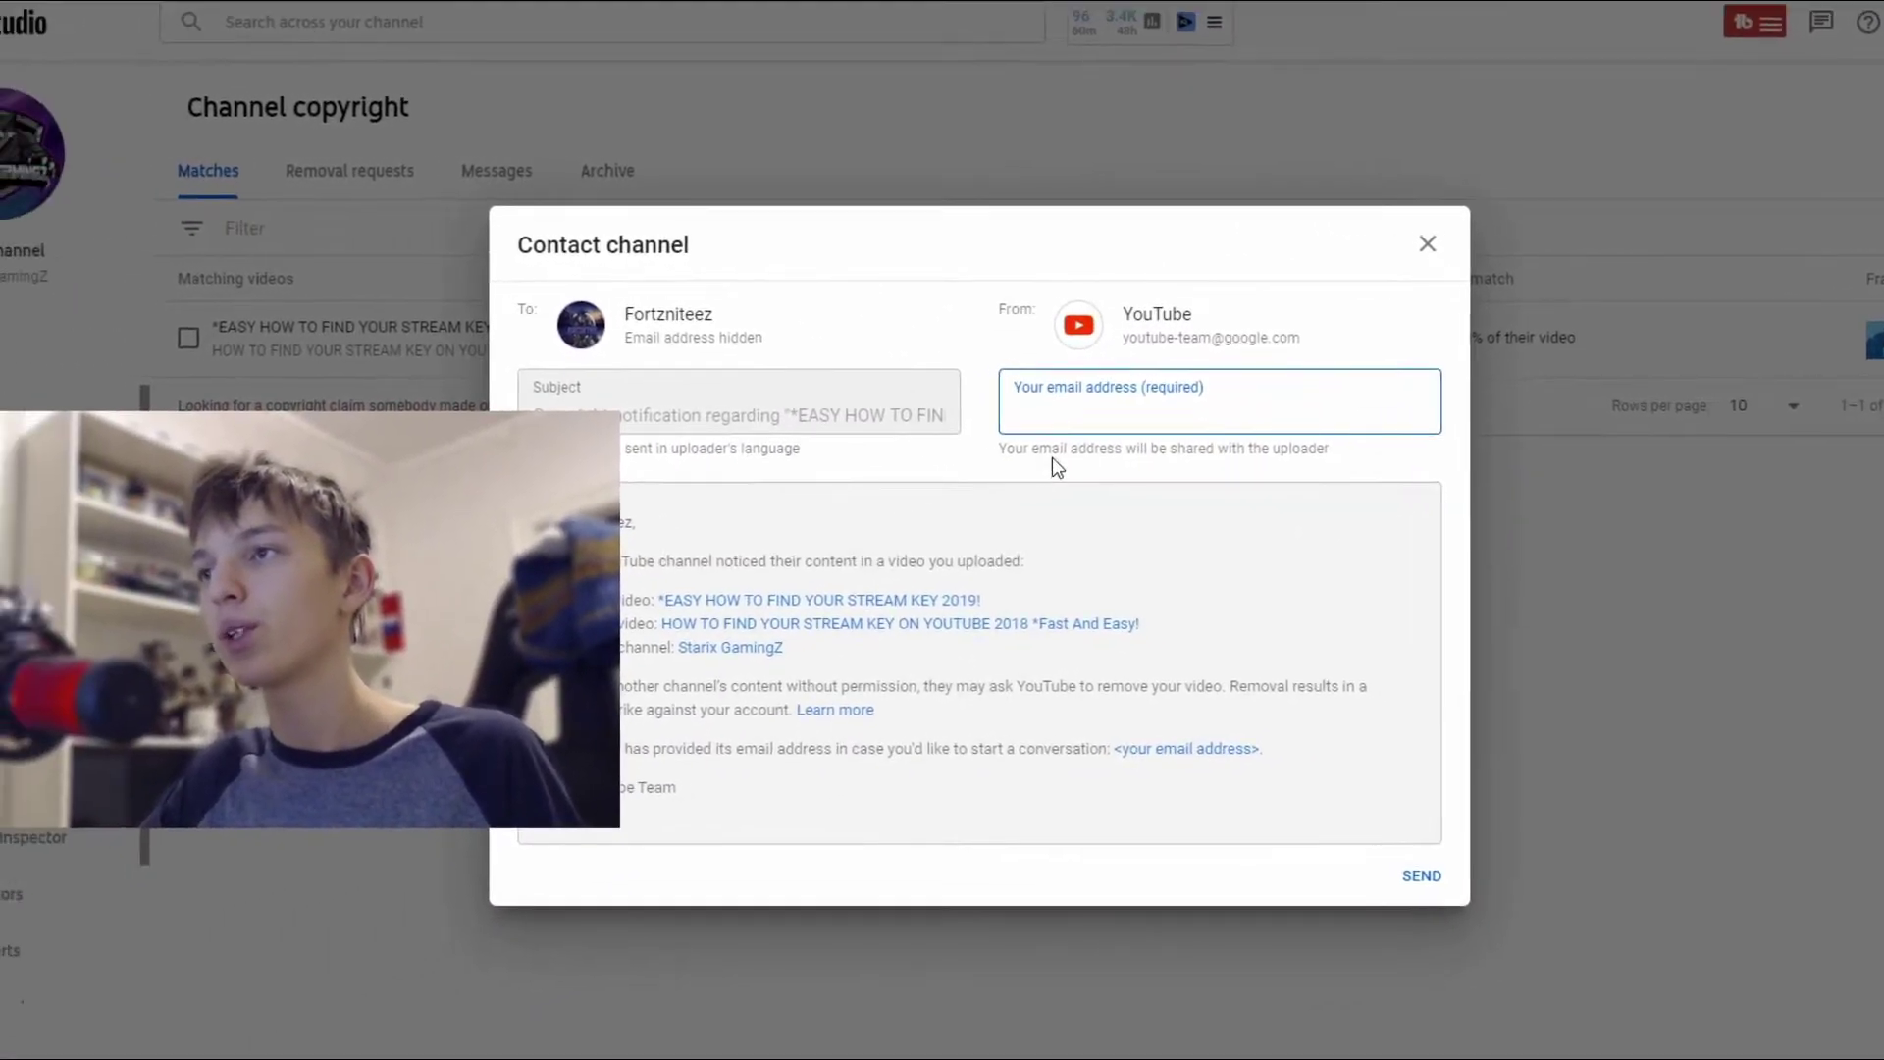
{"action": "left_click", "coordinate": [1052, 457]}
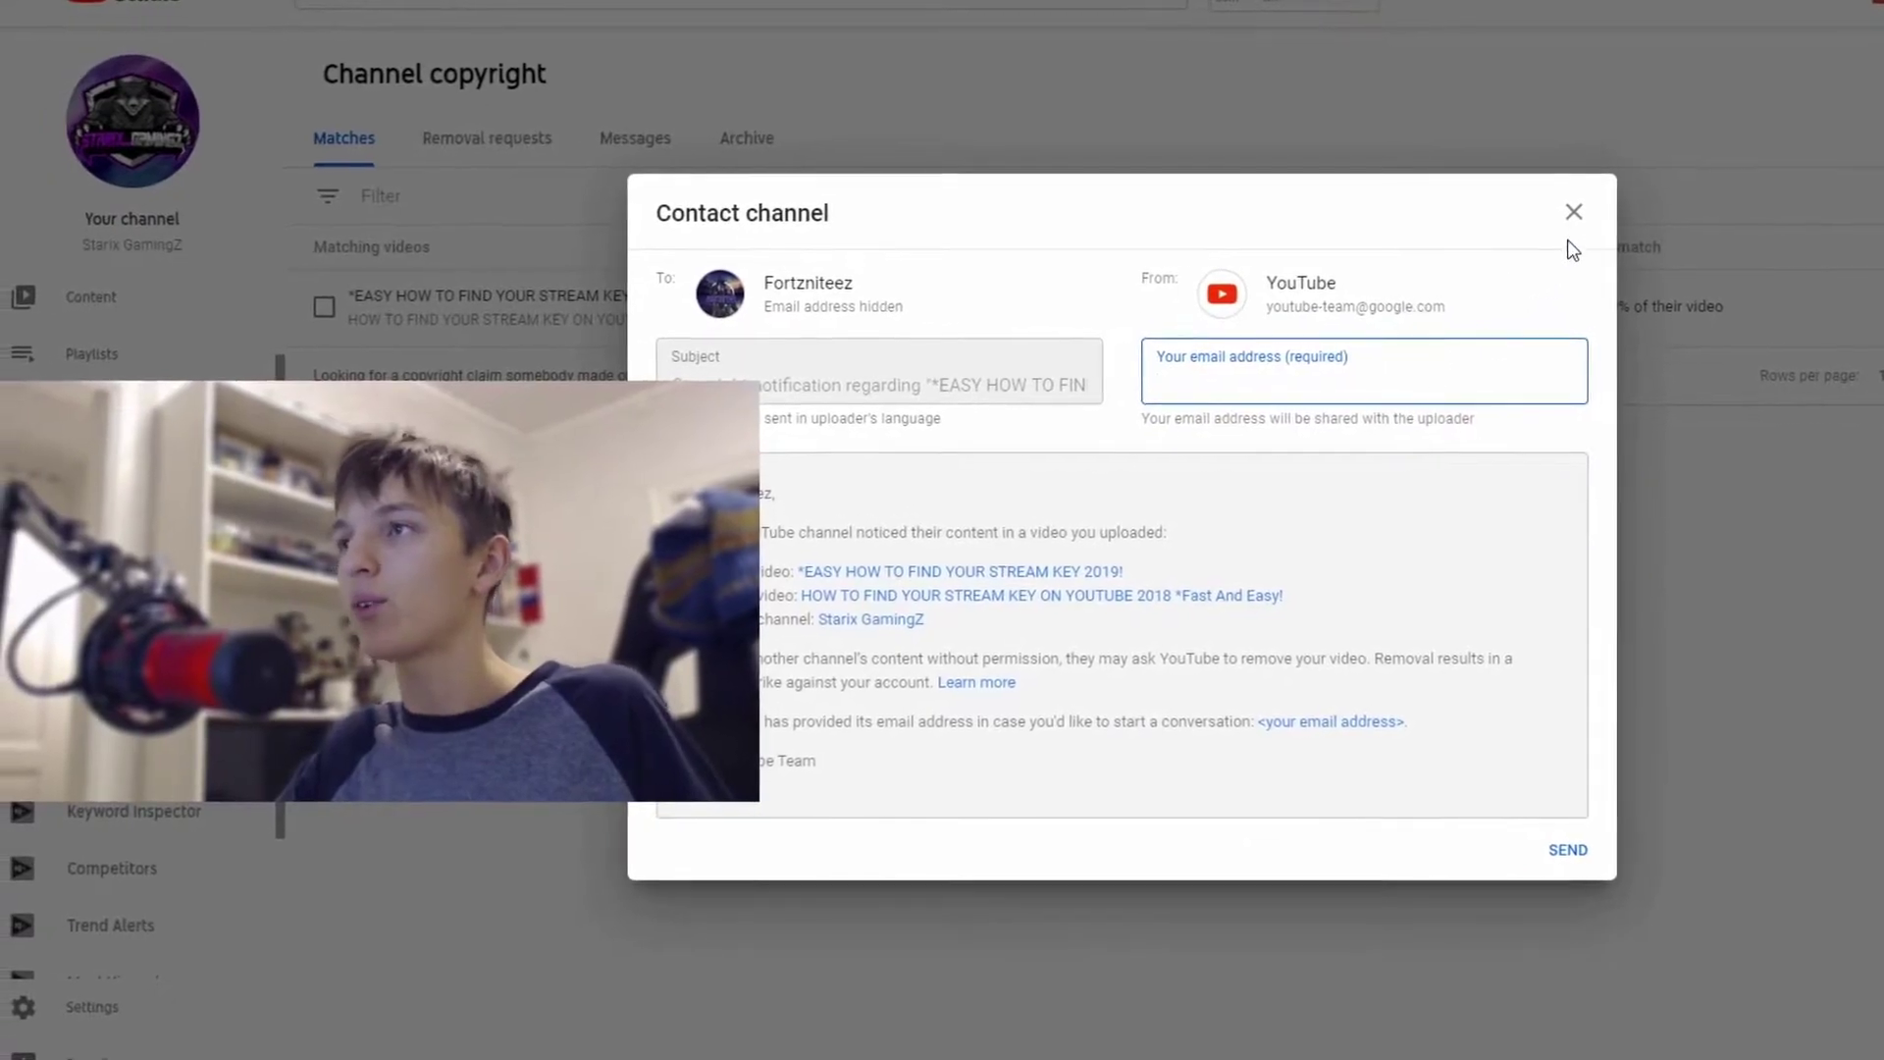
{"action": "left_click", "coordinate": [1560, 214]}
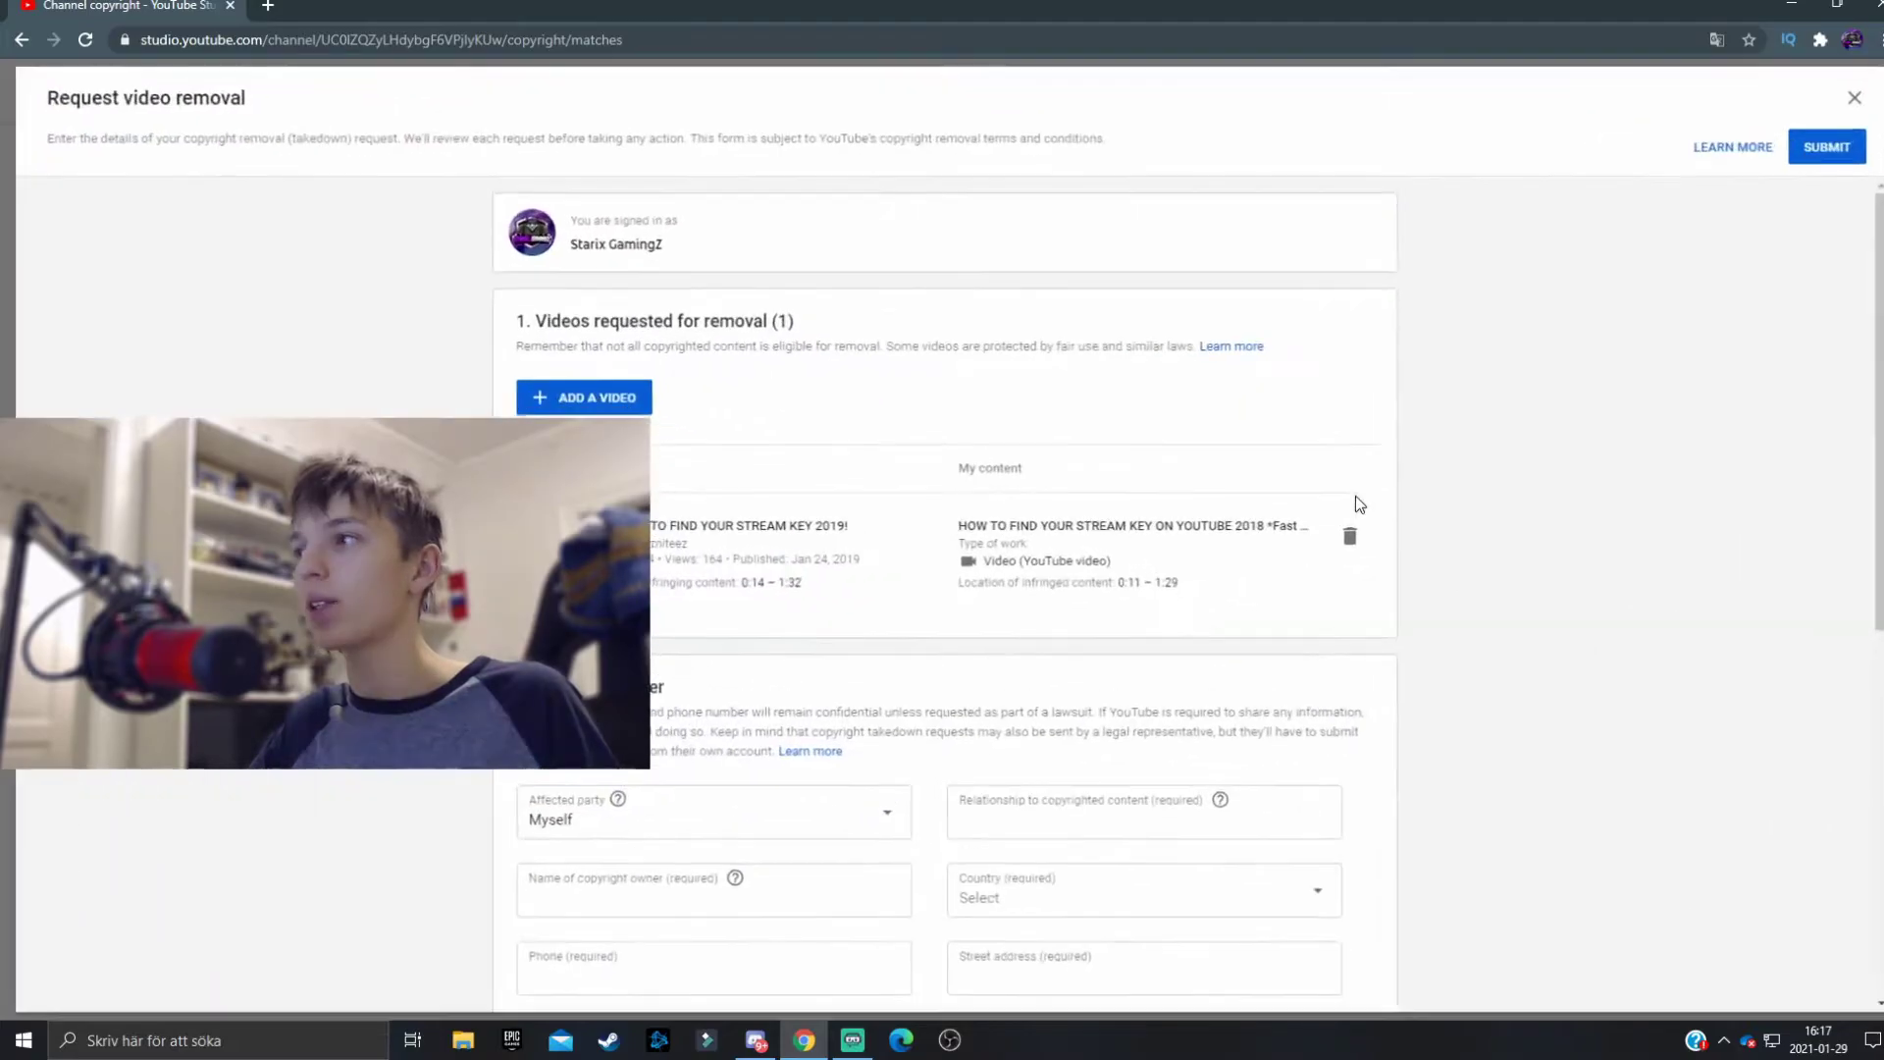
Step: Review the Request video removal form, including its Copyright owner section
{"action": "scroll", "coordinate": [863, 412], "scroll_direction": "down", "scroll_amount": 2}
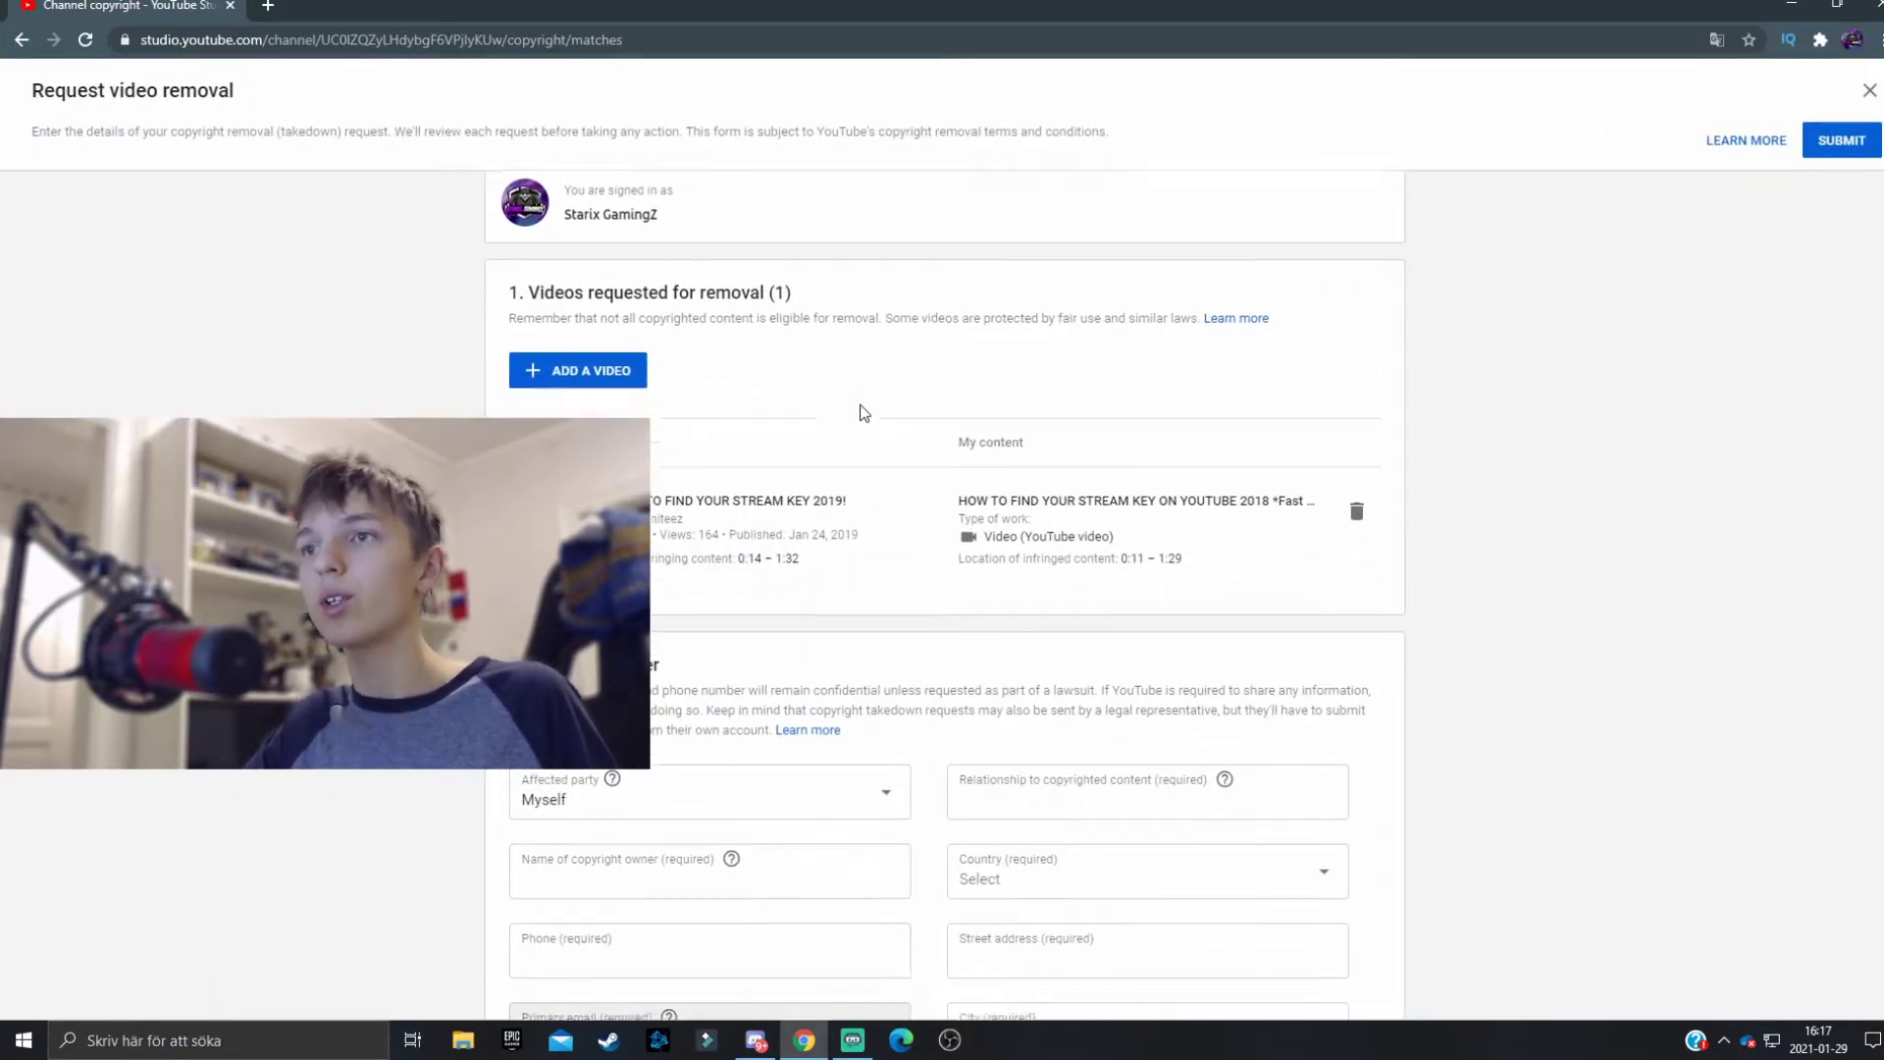
{"action": "scroll", "coordinate": [861, 416], "scroll_direction": "down", "scroll_amount": 2}
{"action": "scroll", "coordinate": [860, 415], "scroll_direction": "down", "scroll_amount": 2}
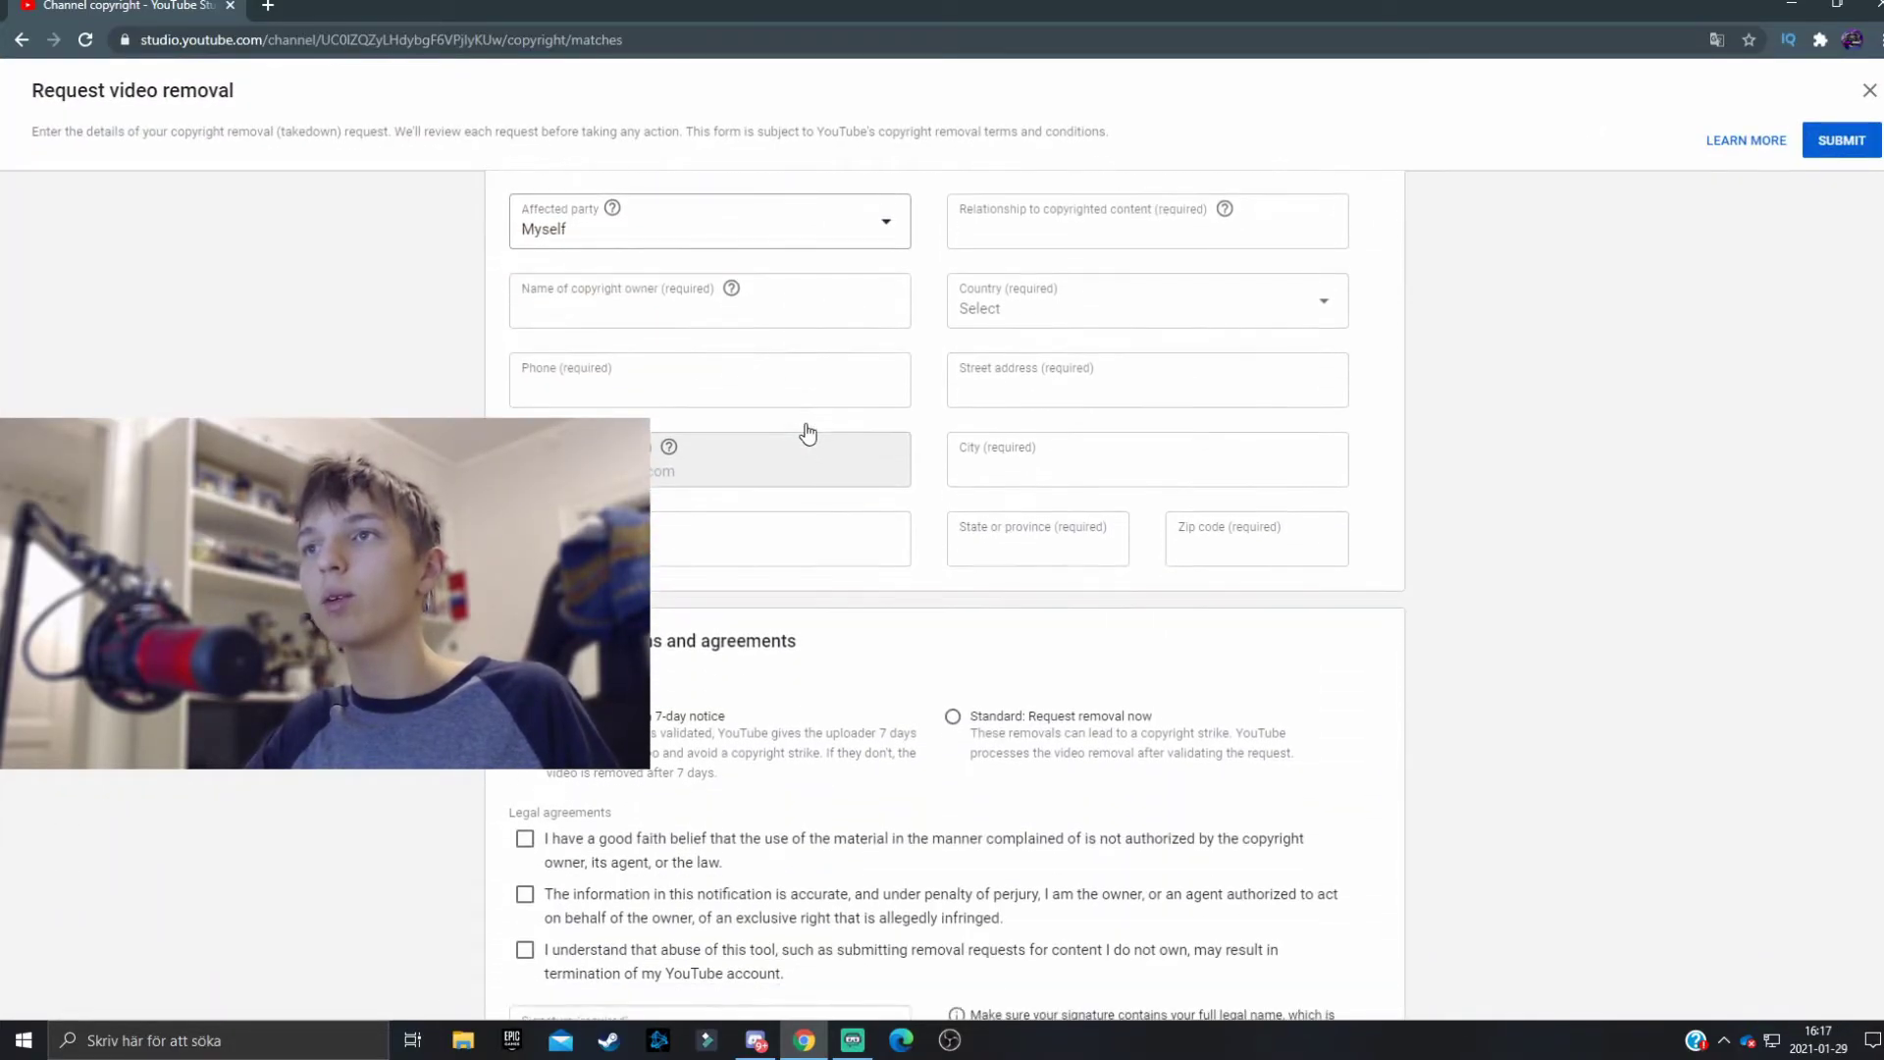
{"action": "scroll", "coordinate": [809, 431], "scroll_direction": "up", "scroll_amount": 2}
{"action": "scroll", "coordinate": [810, 434], "scroll_direction": "down", "scroll_amount": 1}
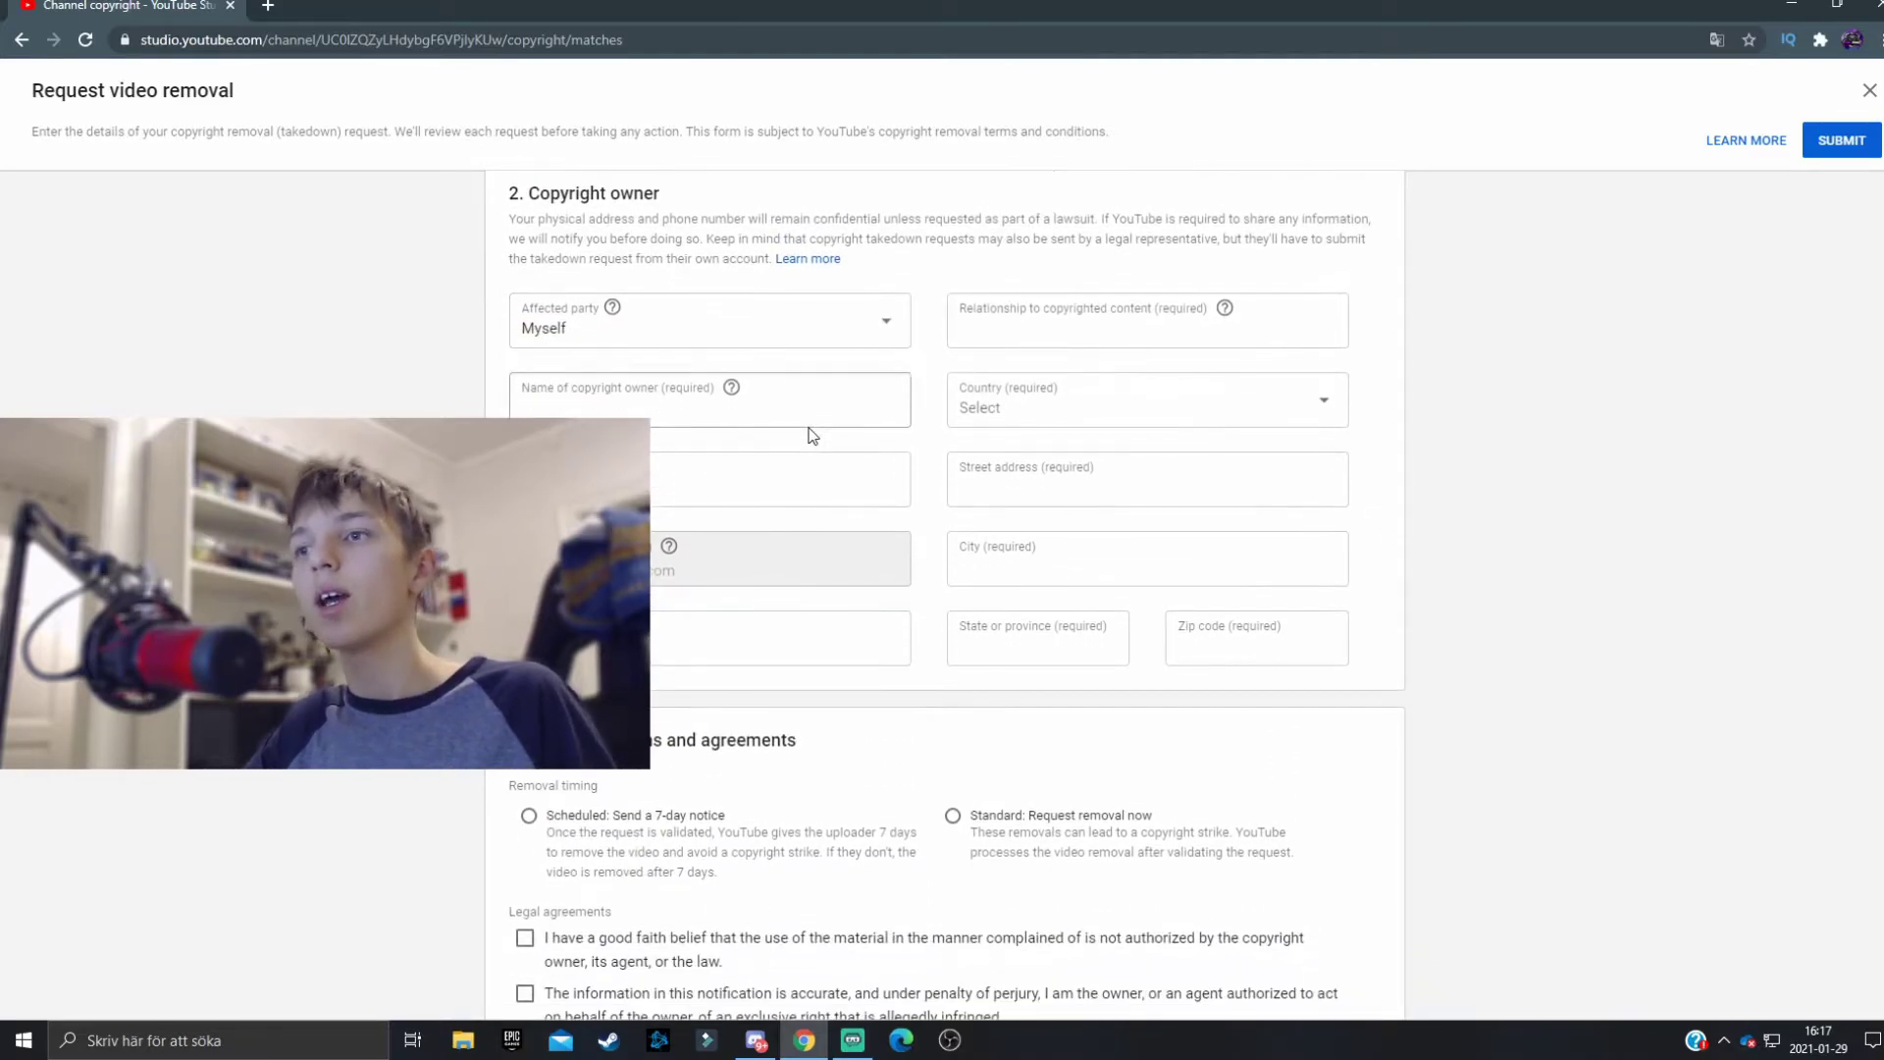
{"action": "scroll", "coordinate": [811, 435], "scroll_direction": "down", "scroll_amount": 2}
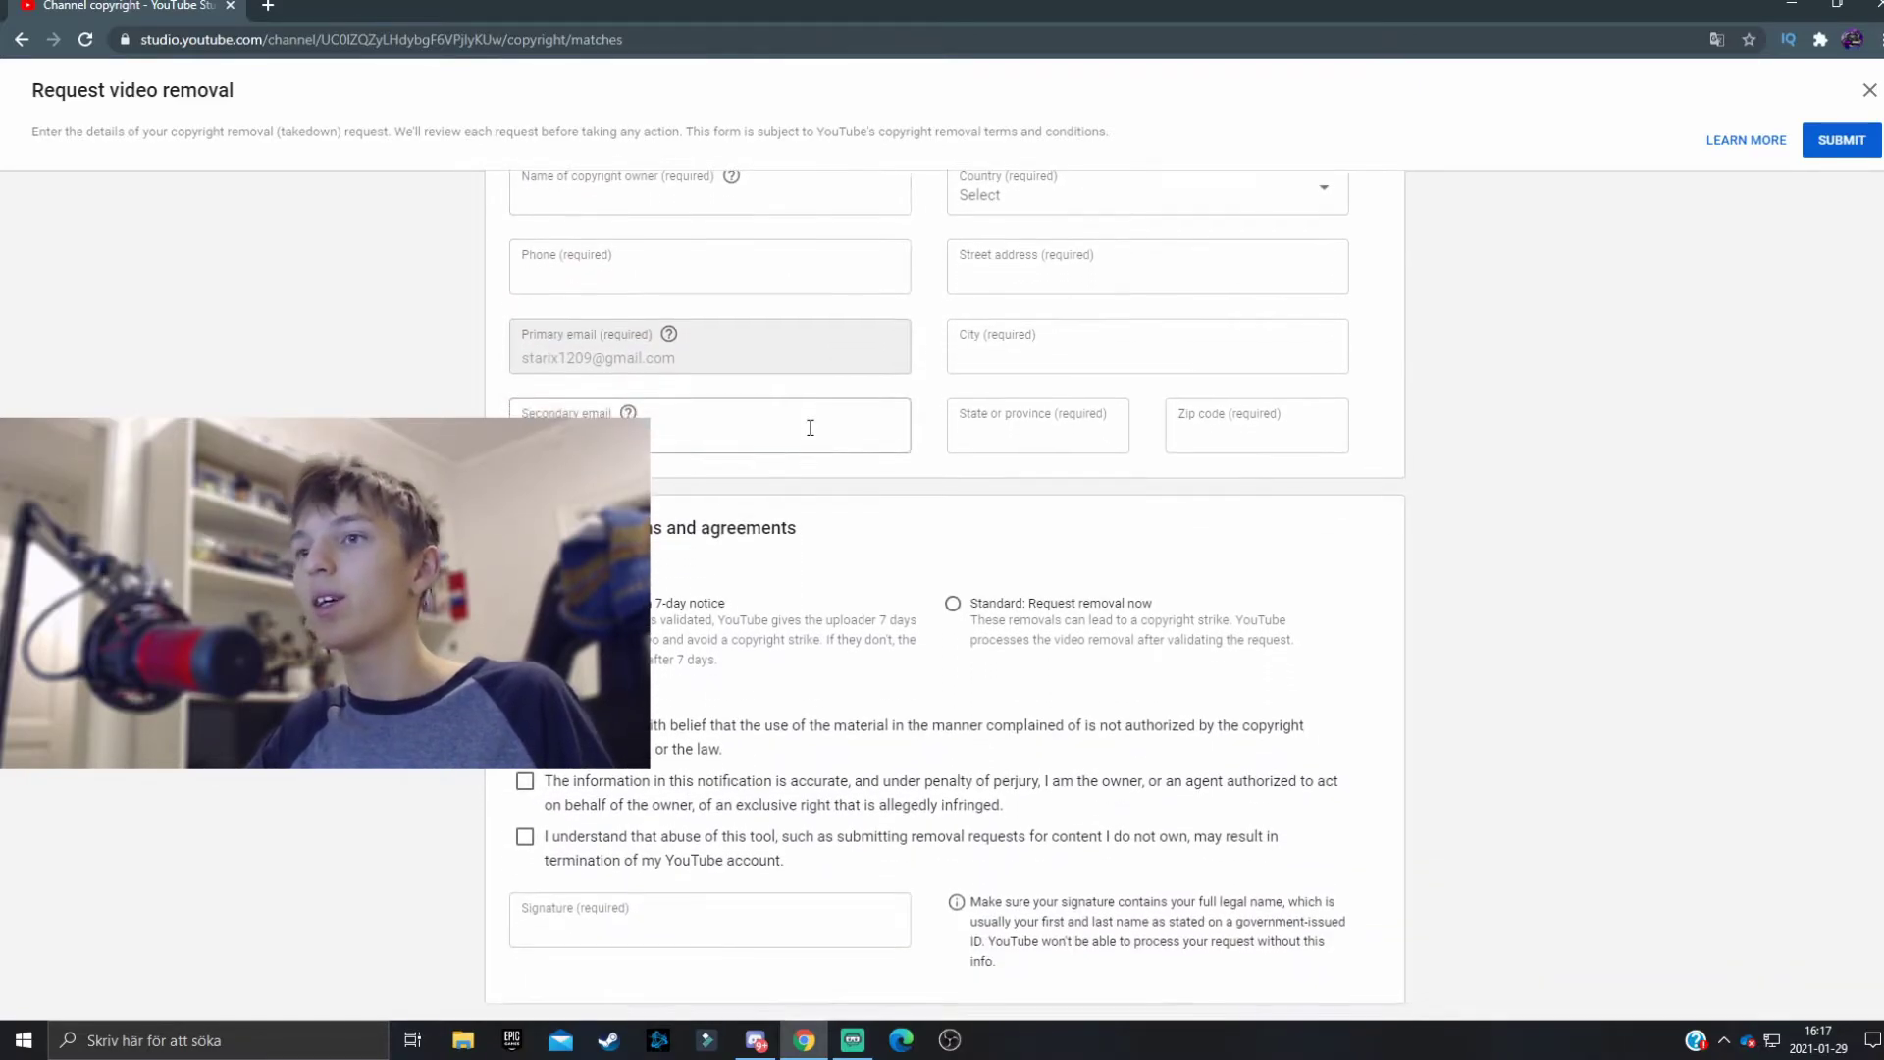
{"action": "scroll", "coordinate": [811, 428], "scroll_direction": "up", "scroll_amount": 4}
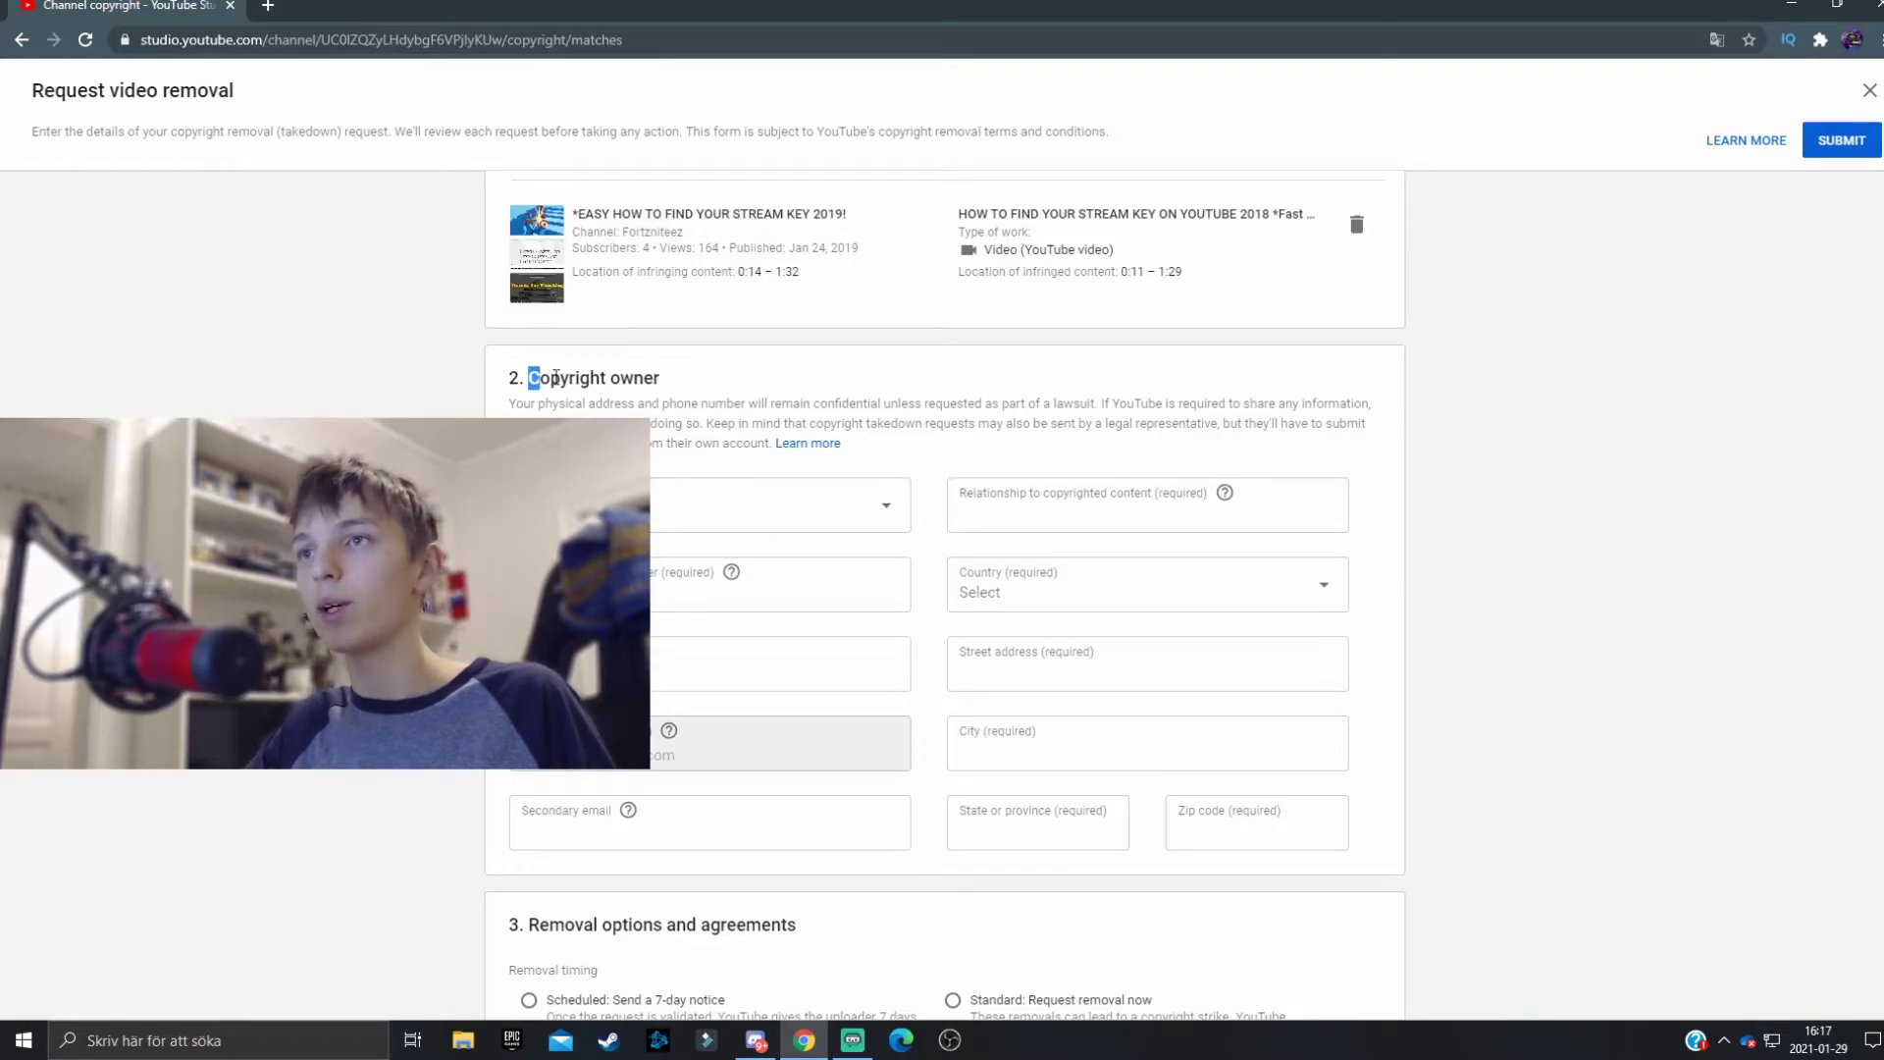
{"action": "left_click", "coordinate": [679, 367]}
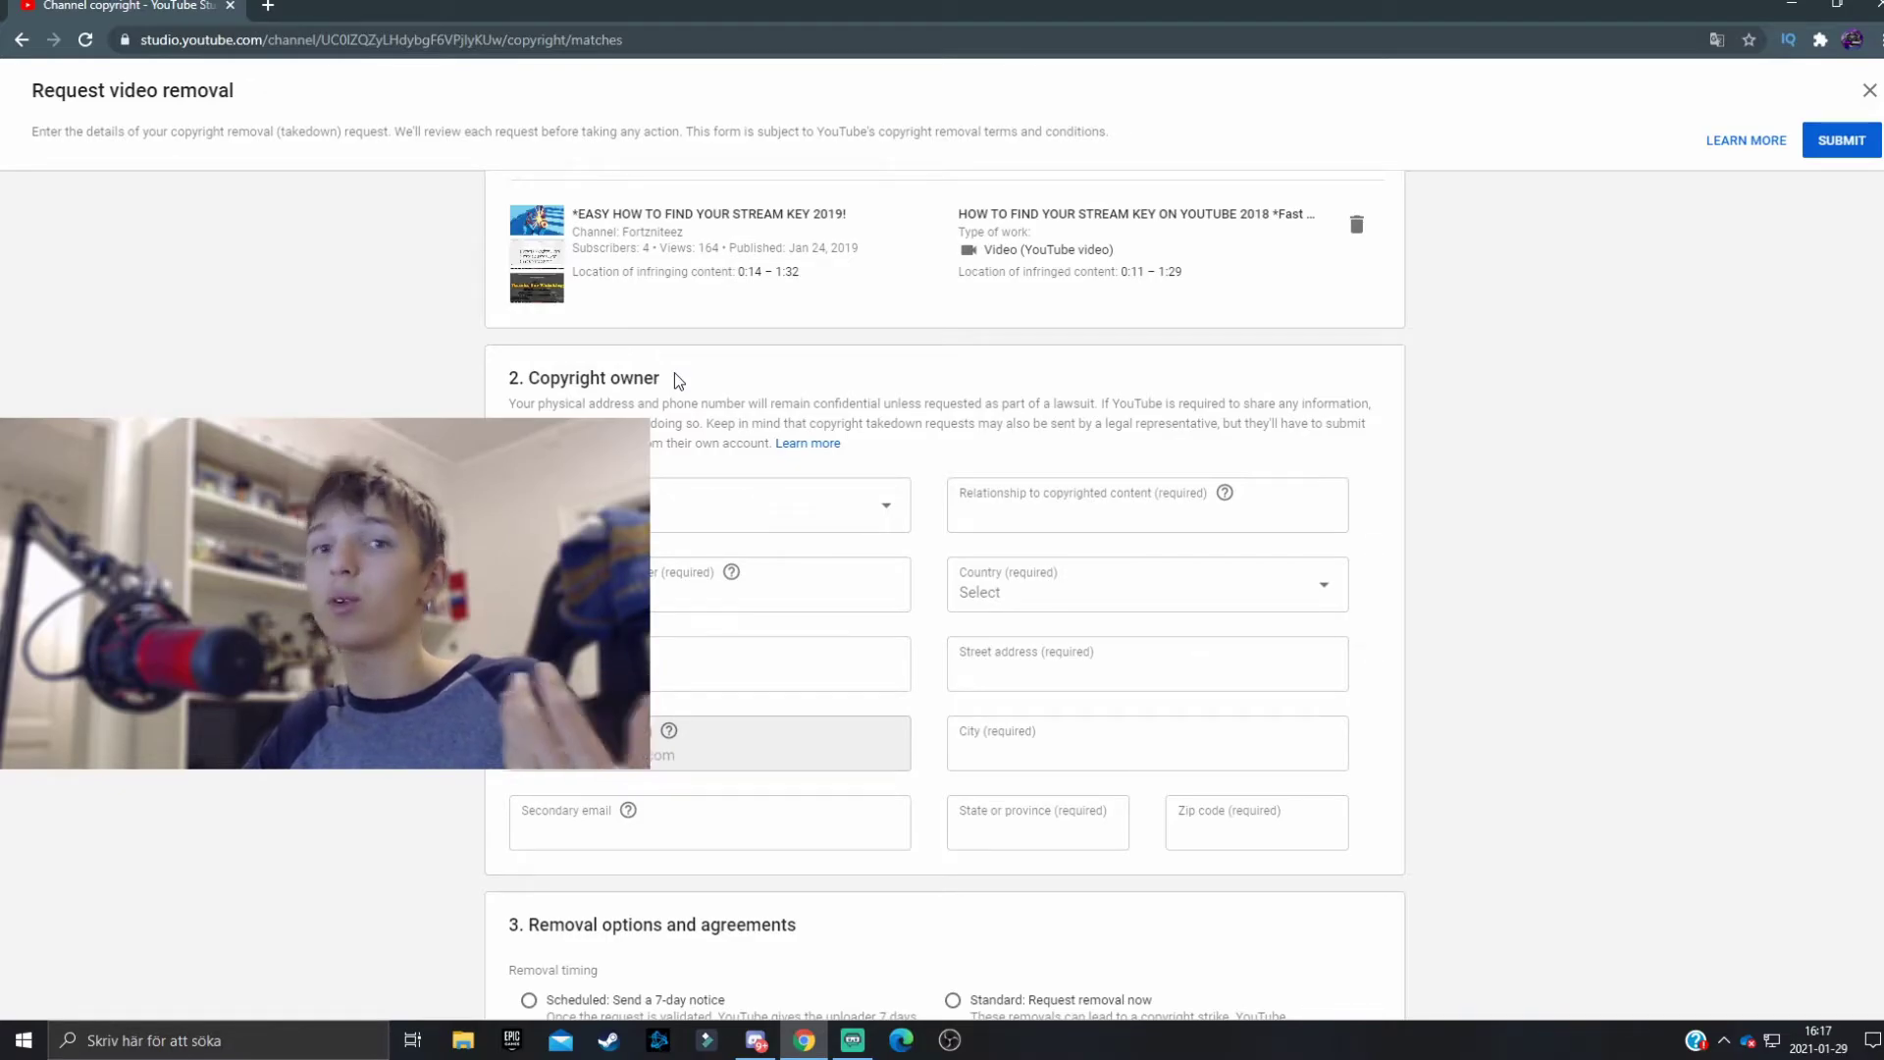
{"action": "scroll", "coordinate": [677, 378], "scroll_direction": "down", "scroll_amount": 2}
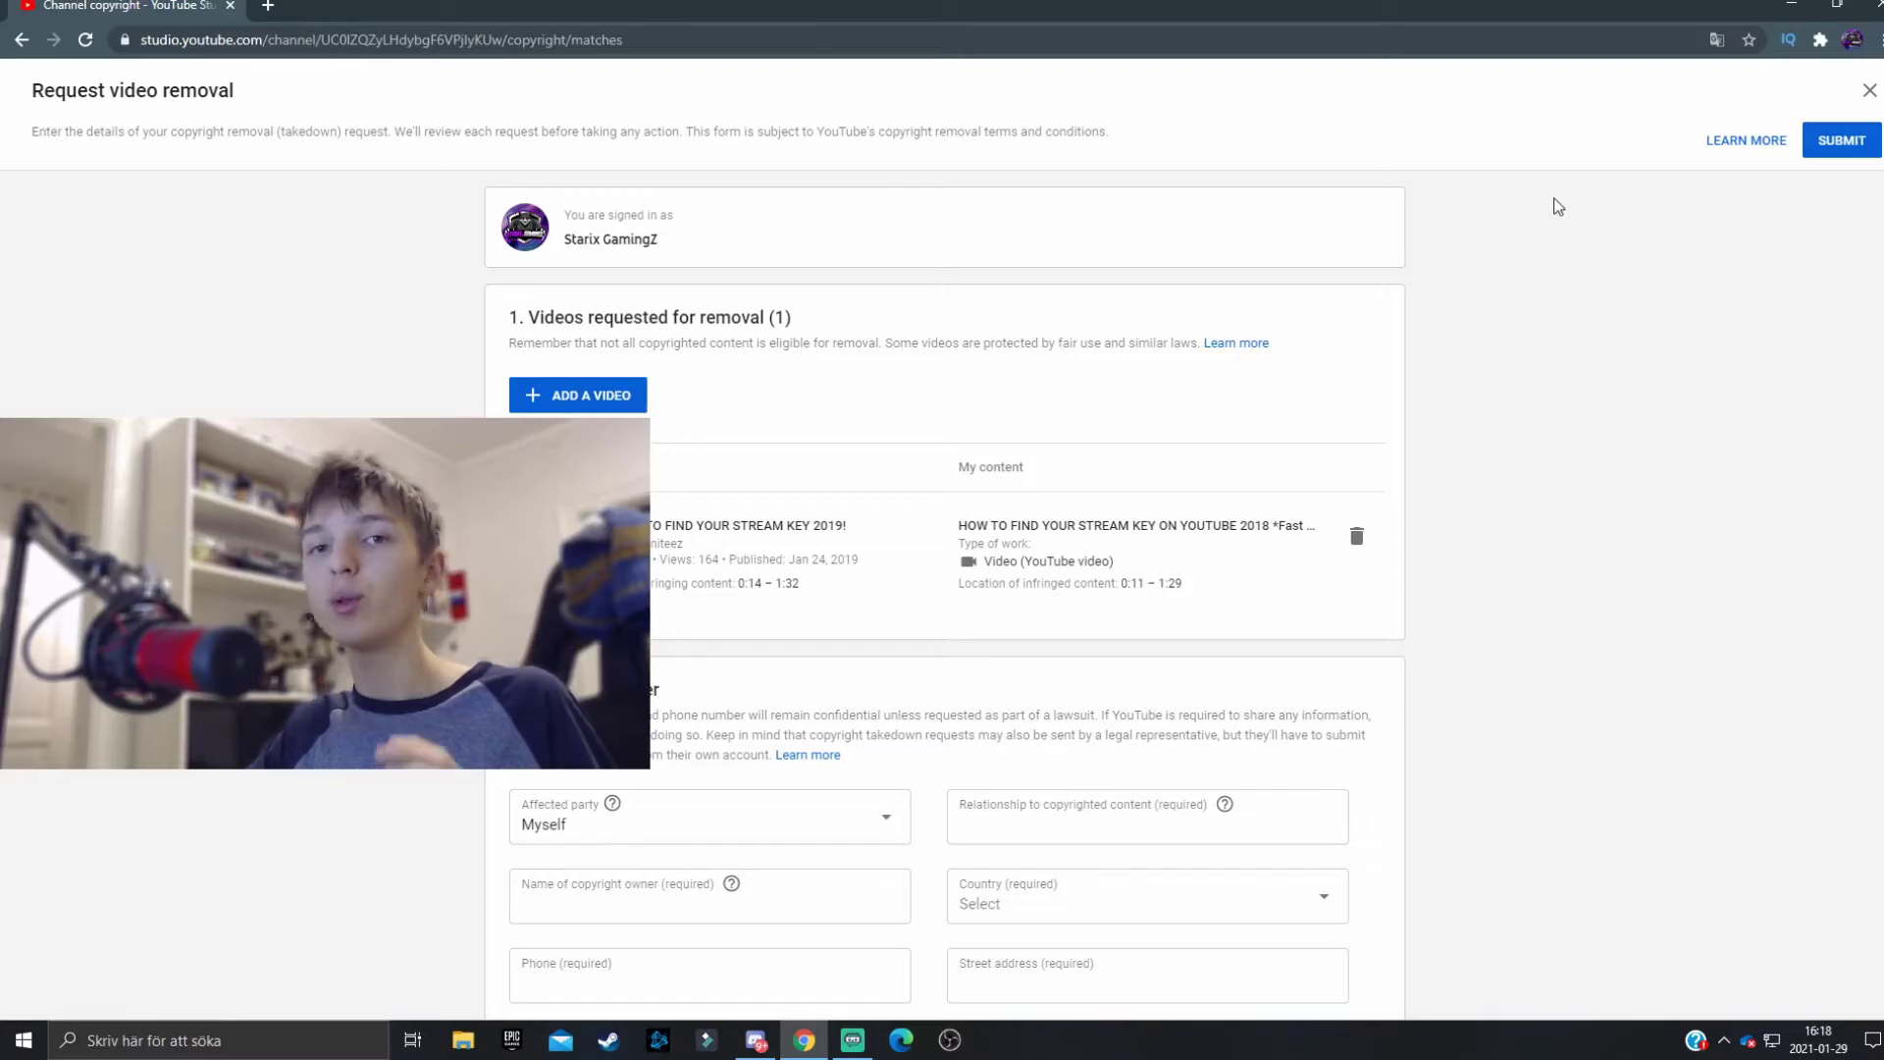
Step: Read the help article on copyright removal notification requirements in a new tab
{"action": "left_click", "coordinate": [1727, 142]}
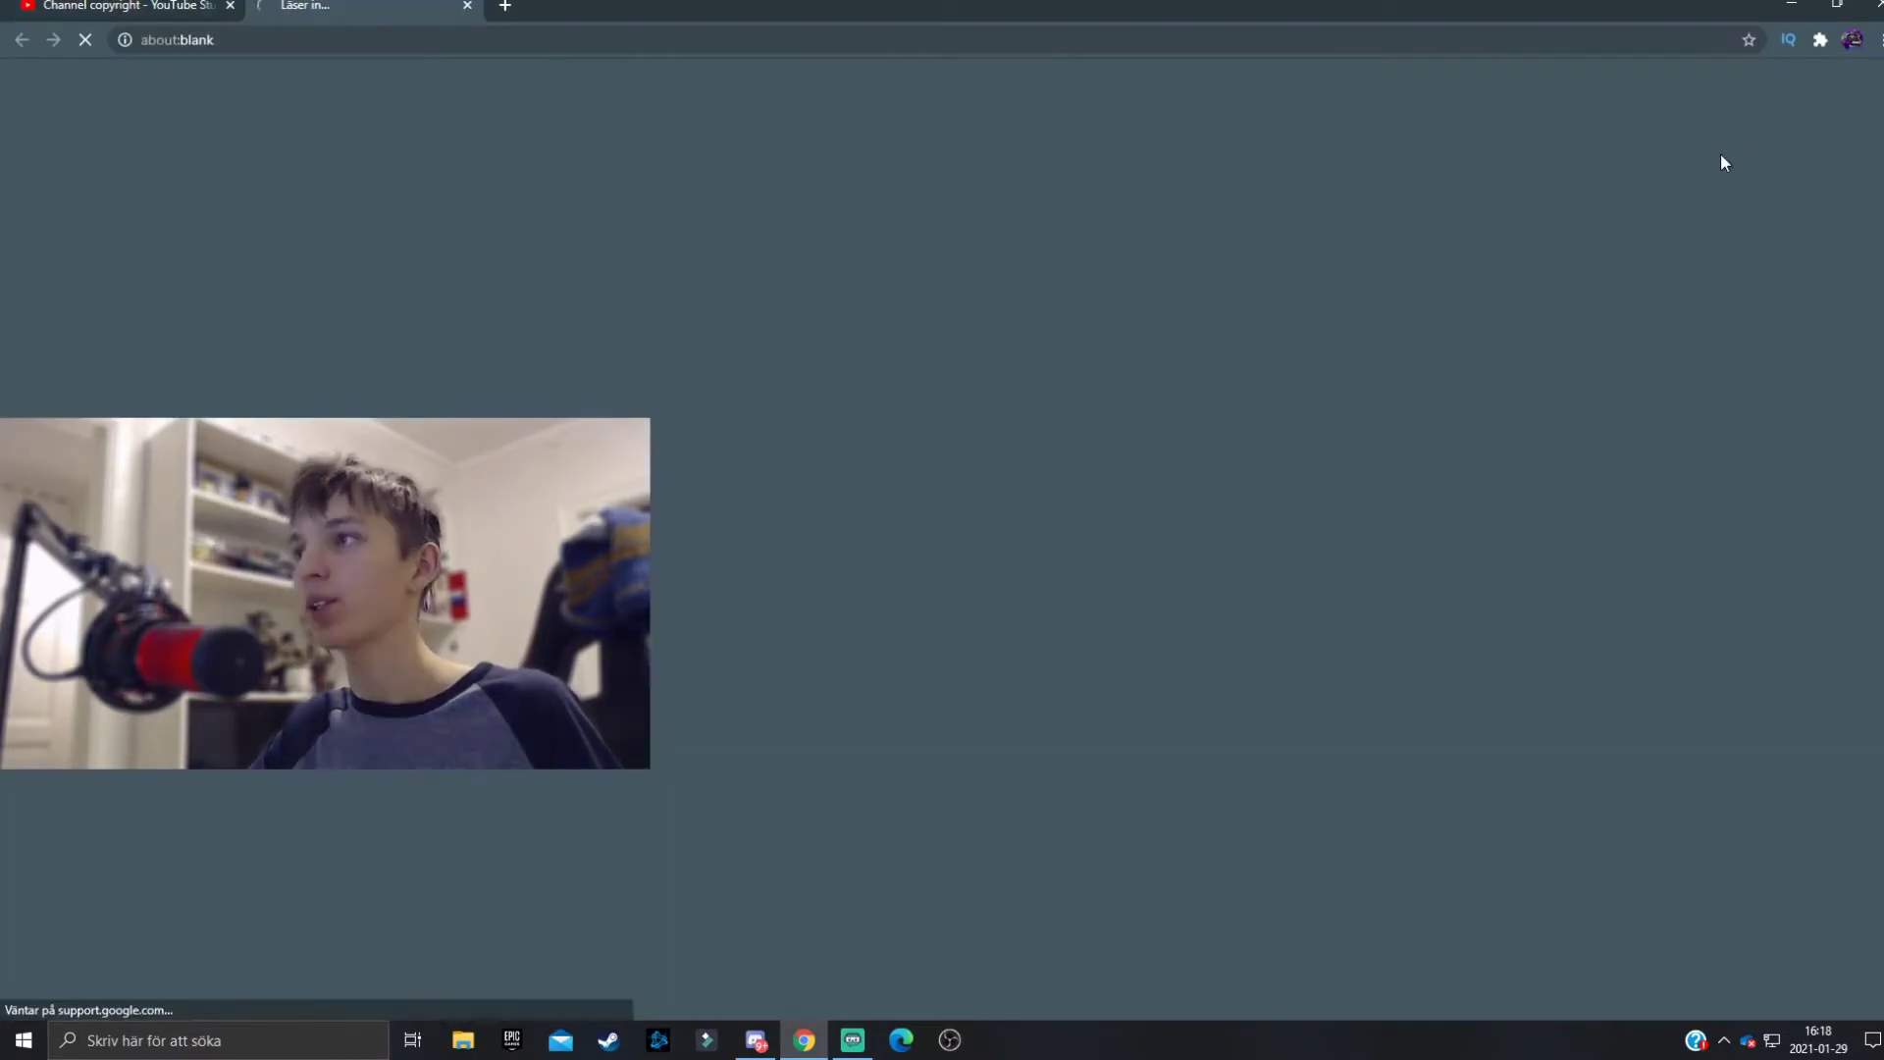
{"action": "scroll", "coordinate": [681, 539], "scroll_direction": "down", "scroll_amount": 2}
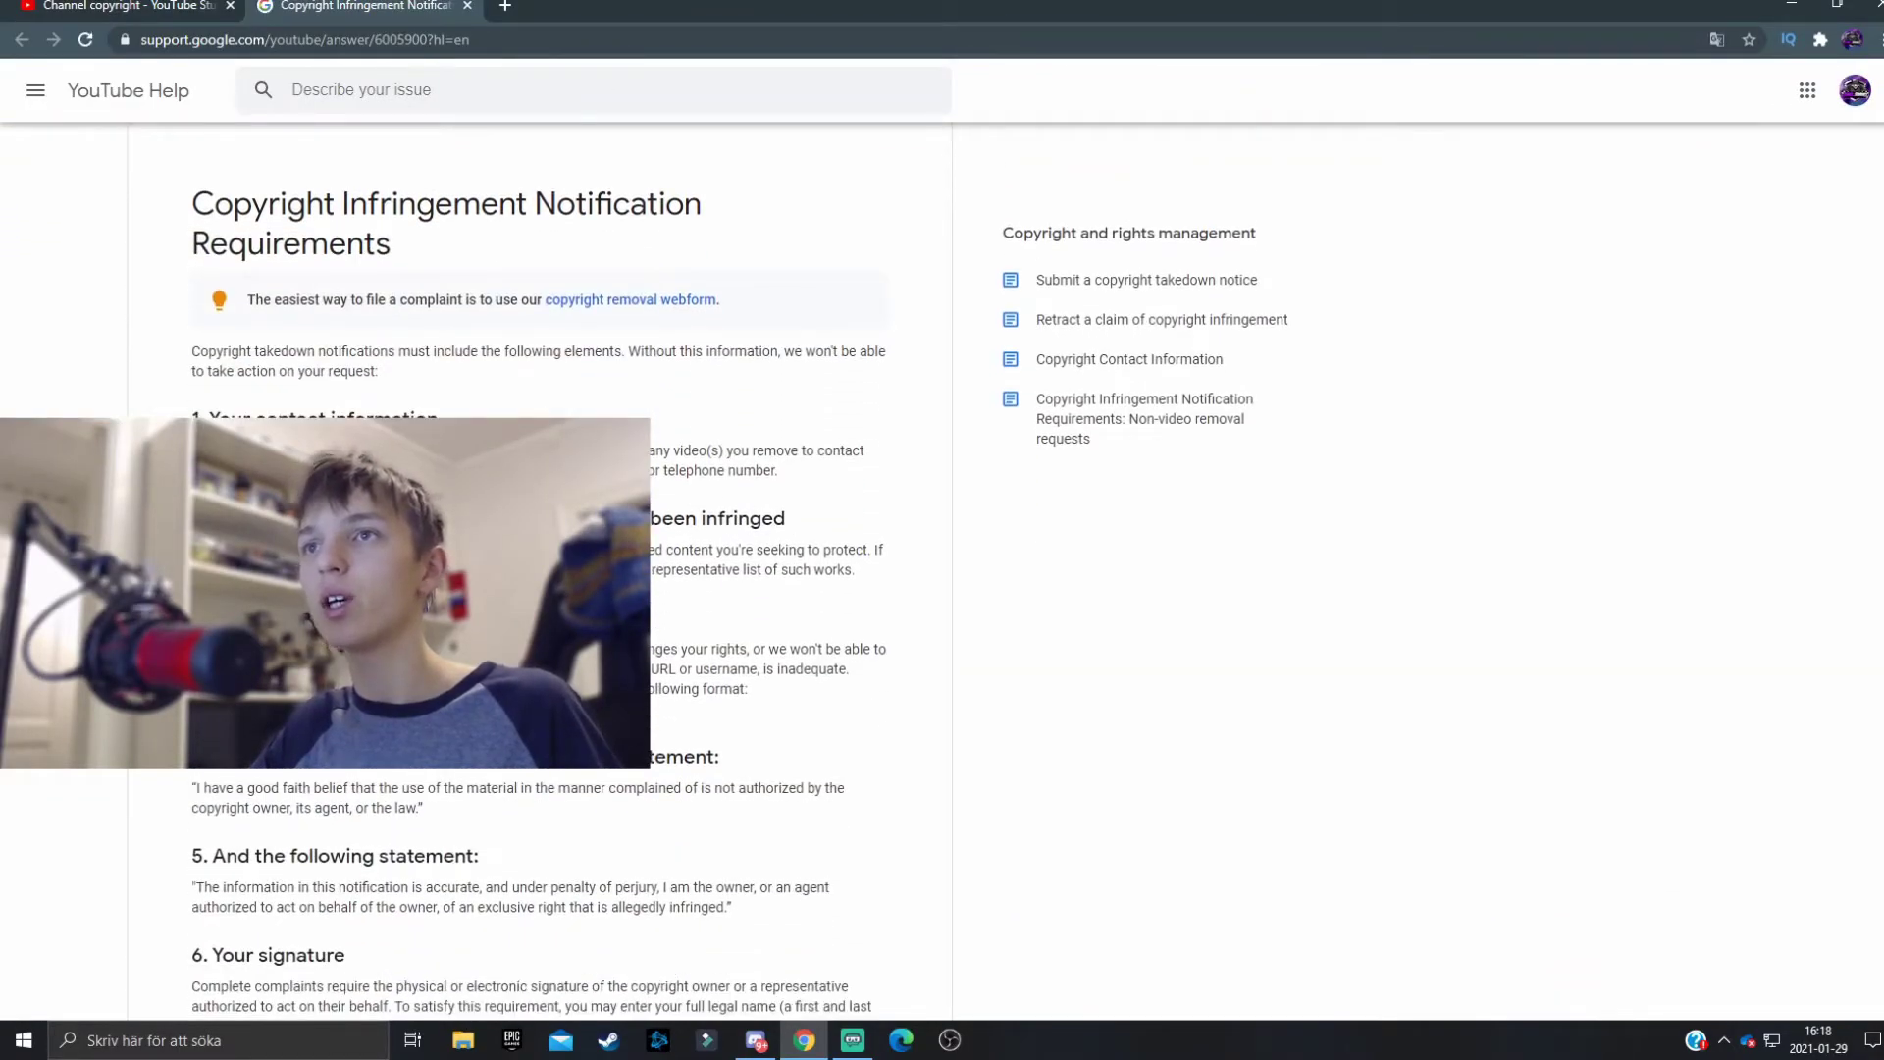
{"action": "scroll", "coordinate": [716, 491], "scroll_direction": "down", "scroll_amount": 4}
{"action": "scroll", "coordinate": [717, 490], "scroll_direction": "down", "scroll_amount": 3}
{"action": "scroll", "coordinate": [677, 550], "scroll_direction": "up", "scroll_amount": 5}
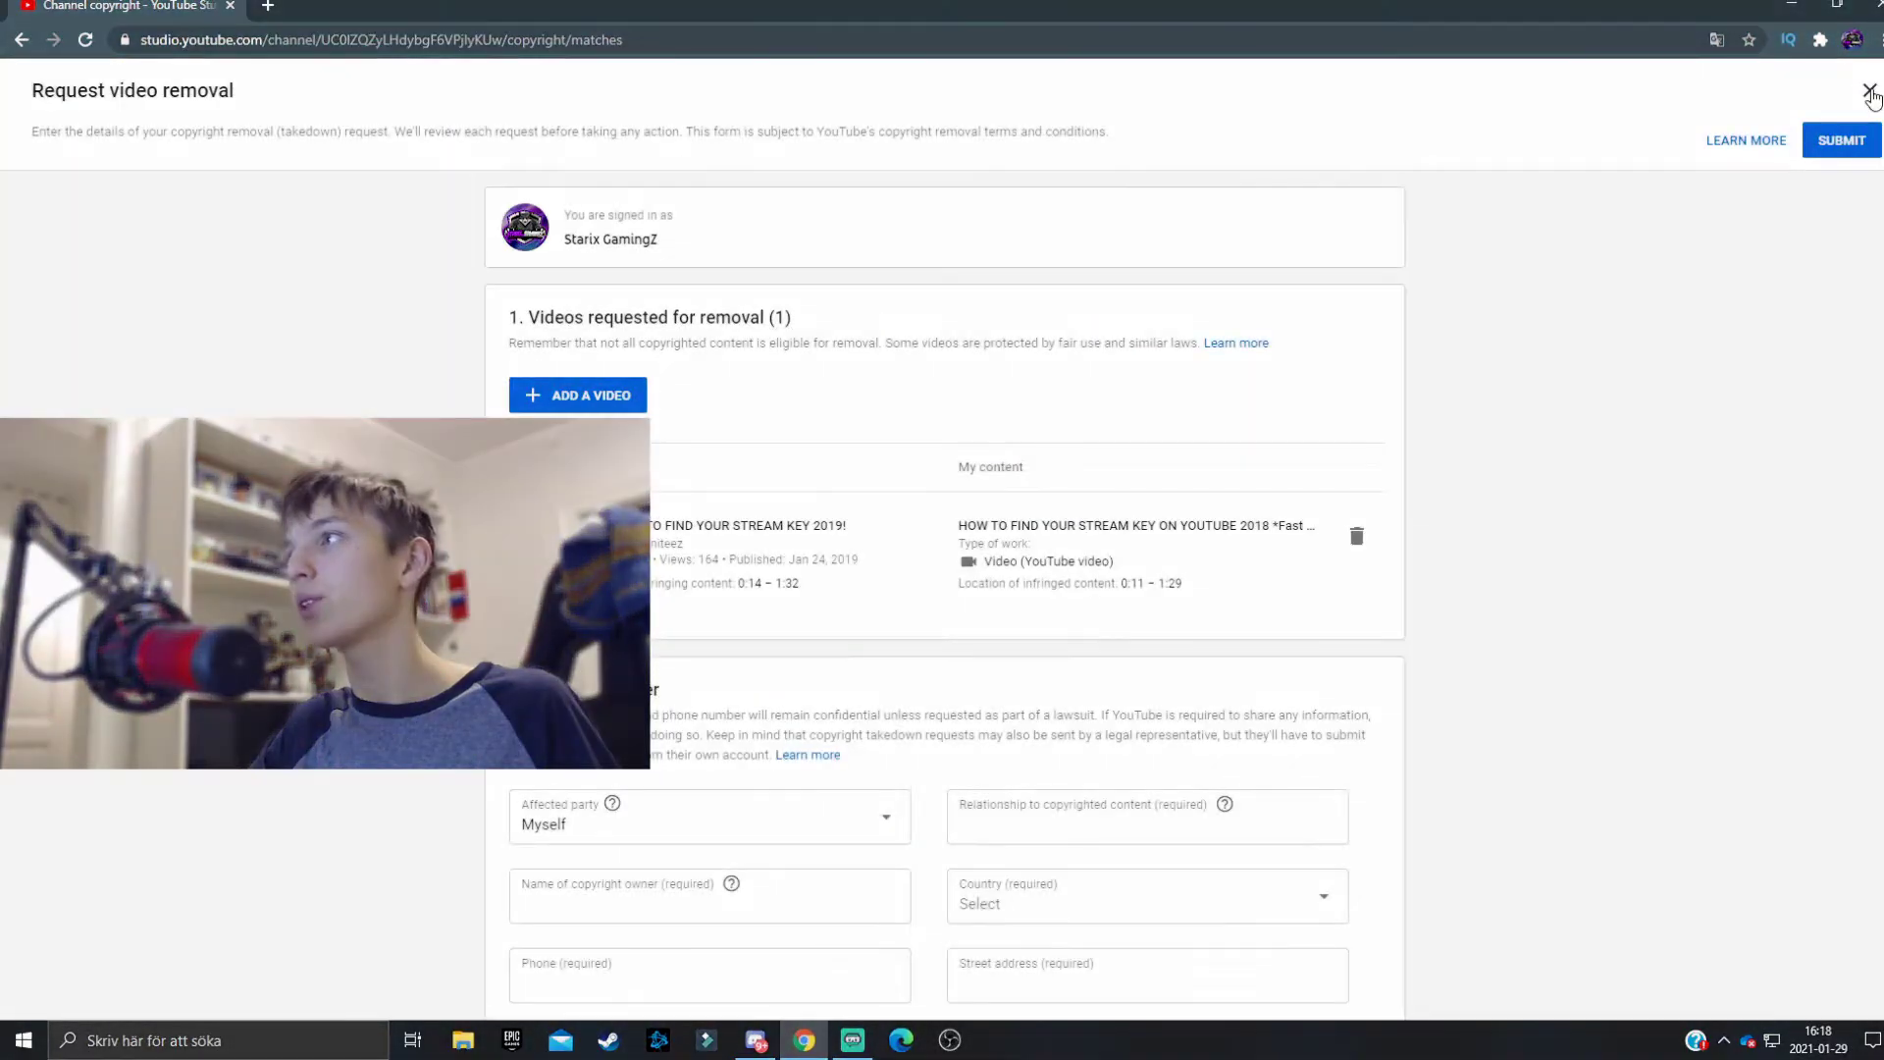
Step: Close the removal form, archive the 90% stream-key match, and view the Archive list
{"action": "left_click", "coordinate": [1869, 91]}
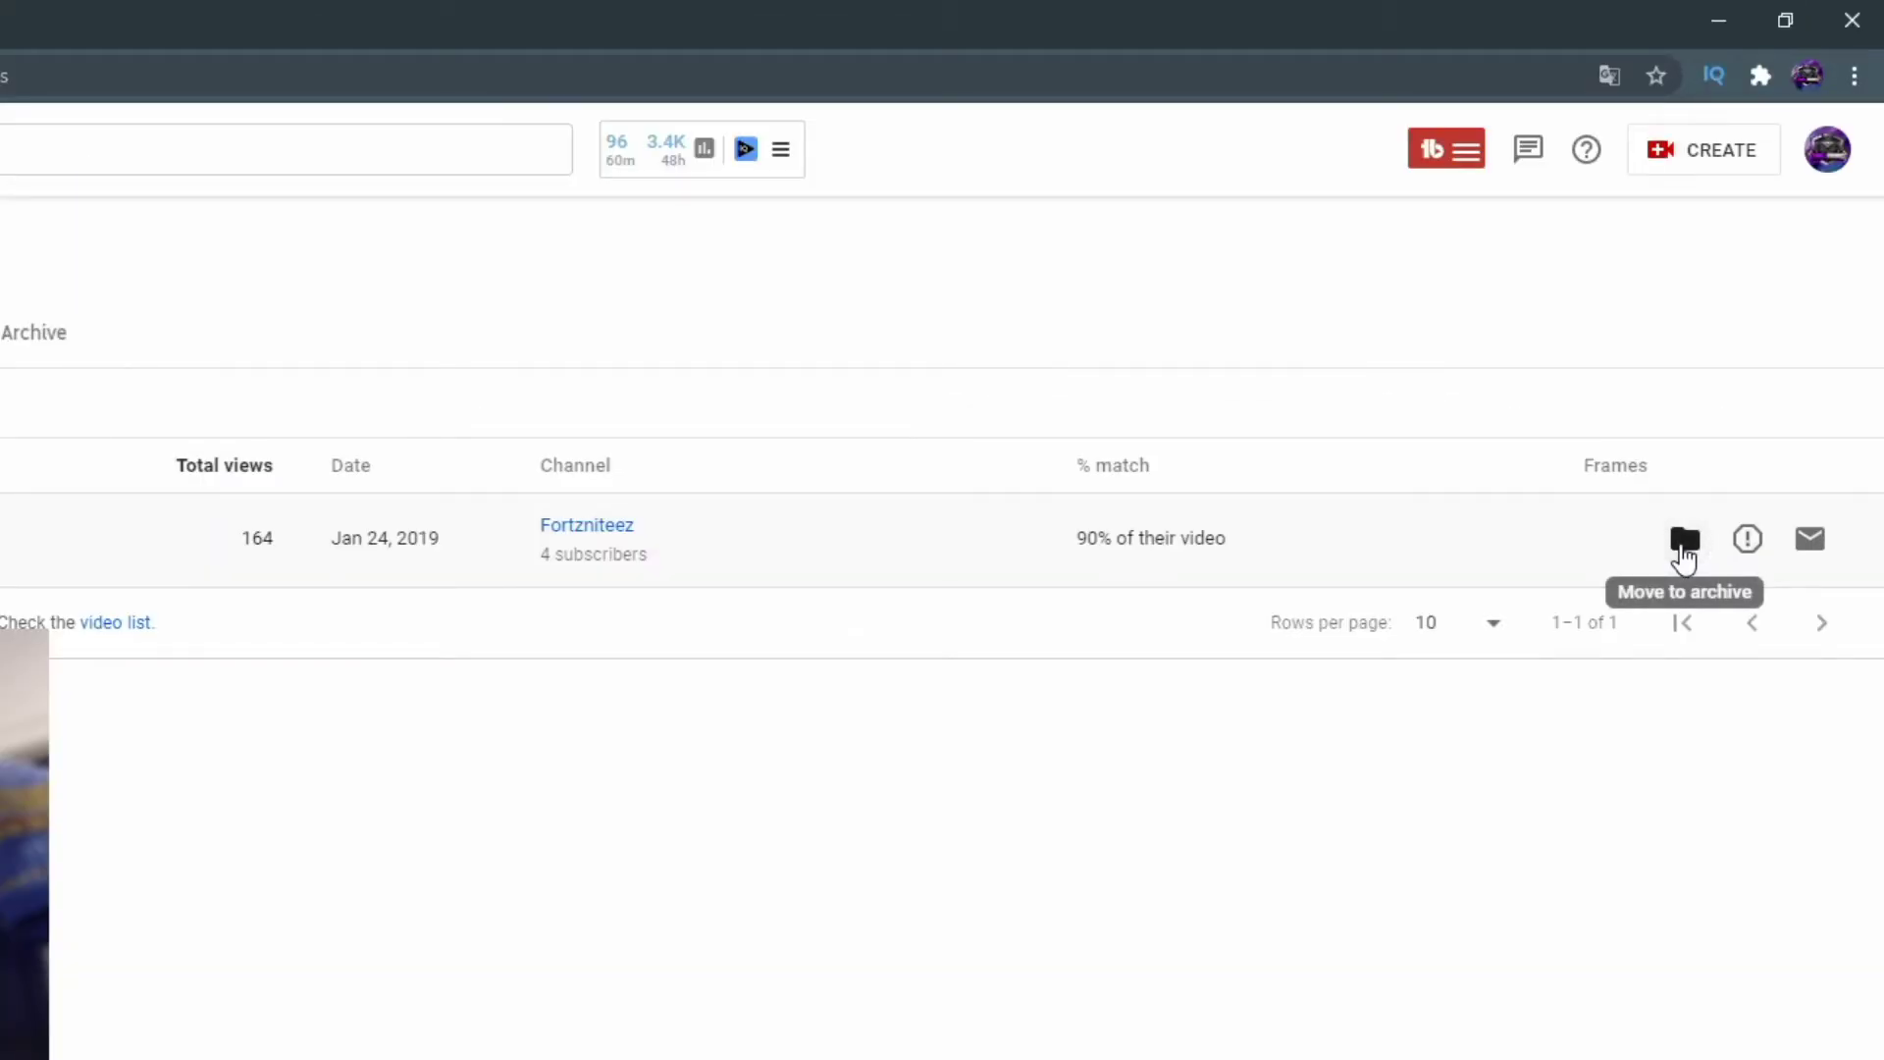
{"action": "left_click", "coordinate": [1681, 546]}
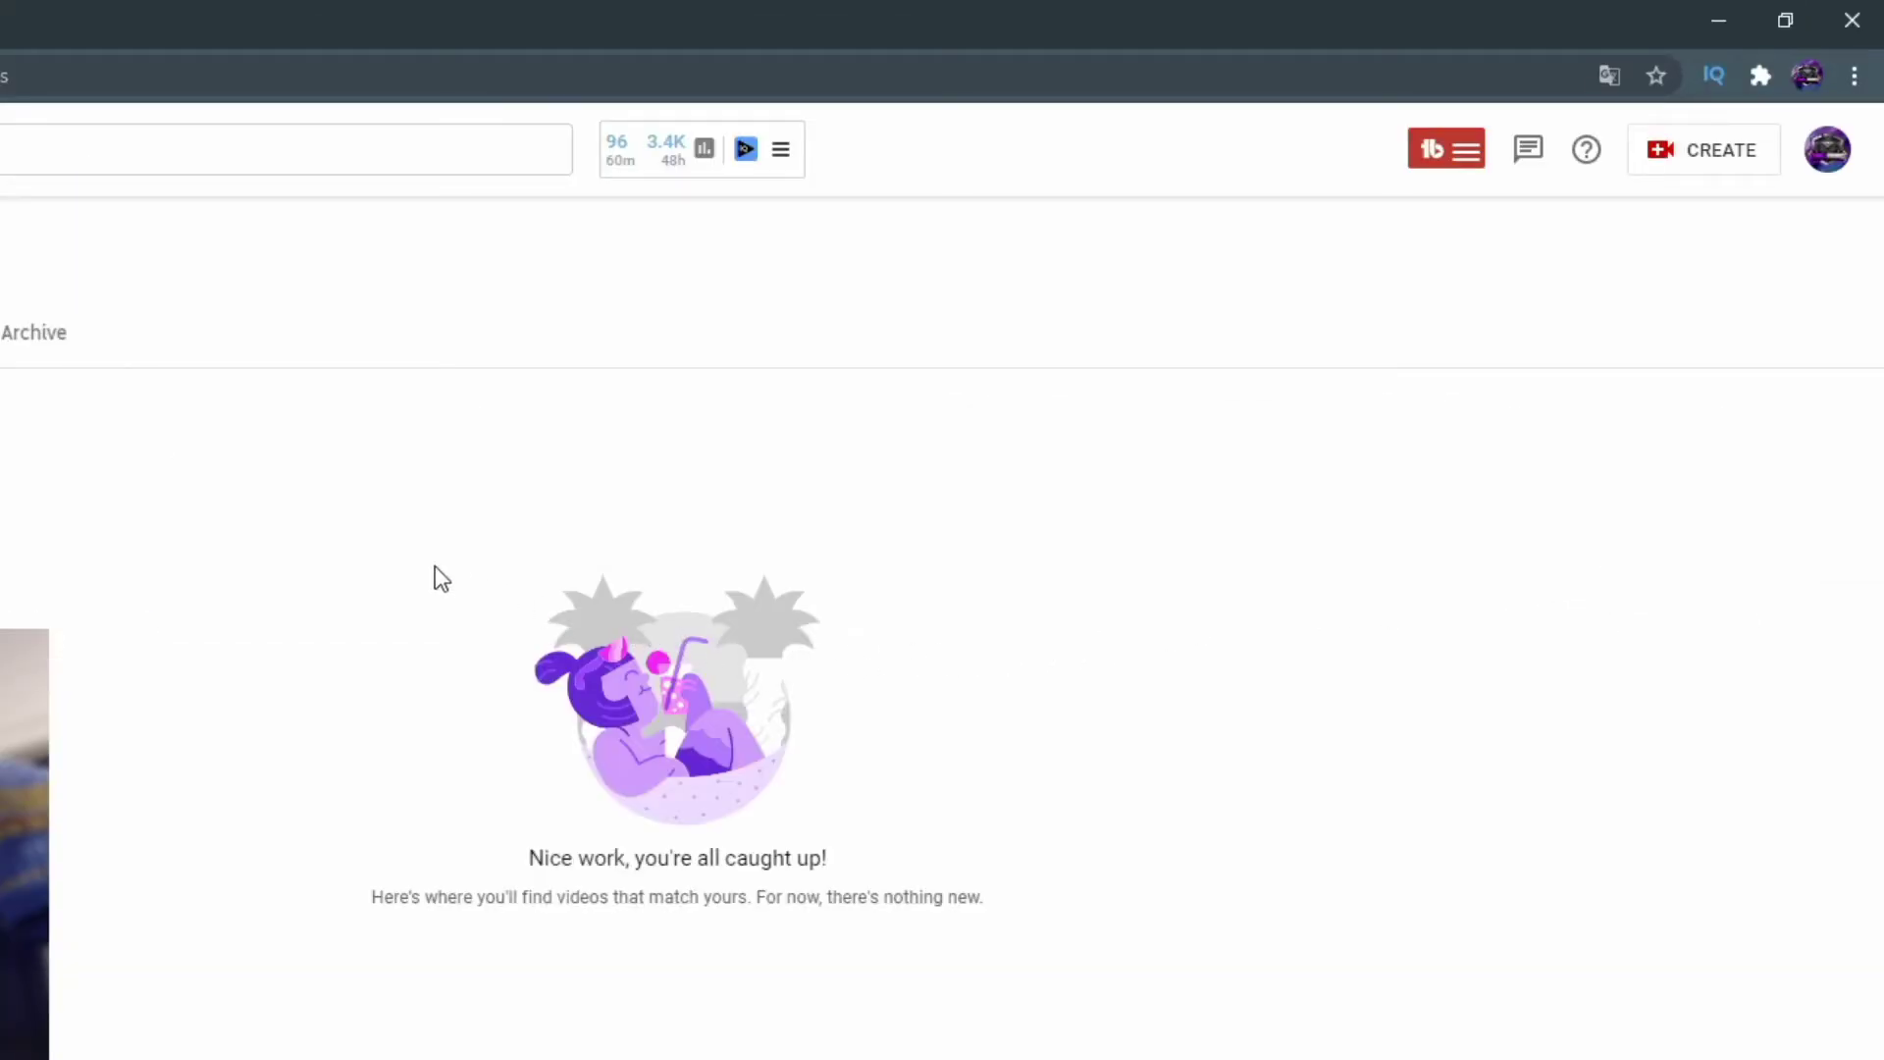
{"action": "left_click", "coordinate": [33, 332]}
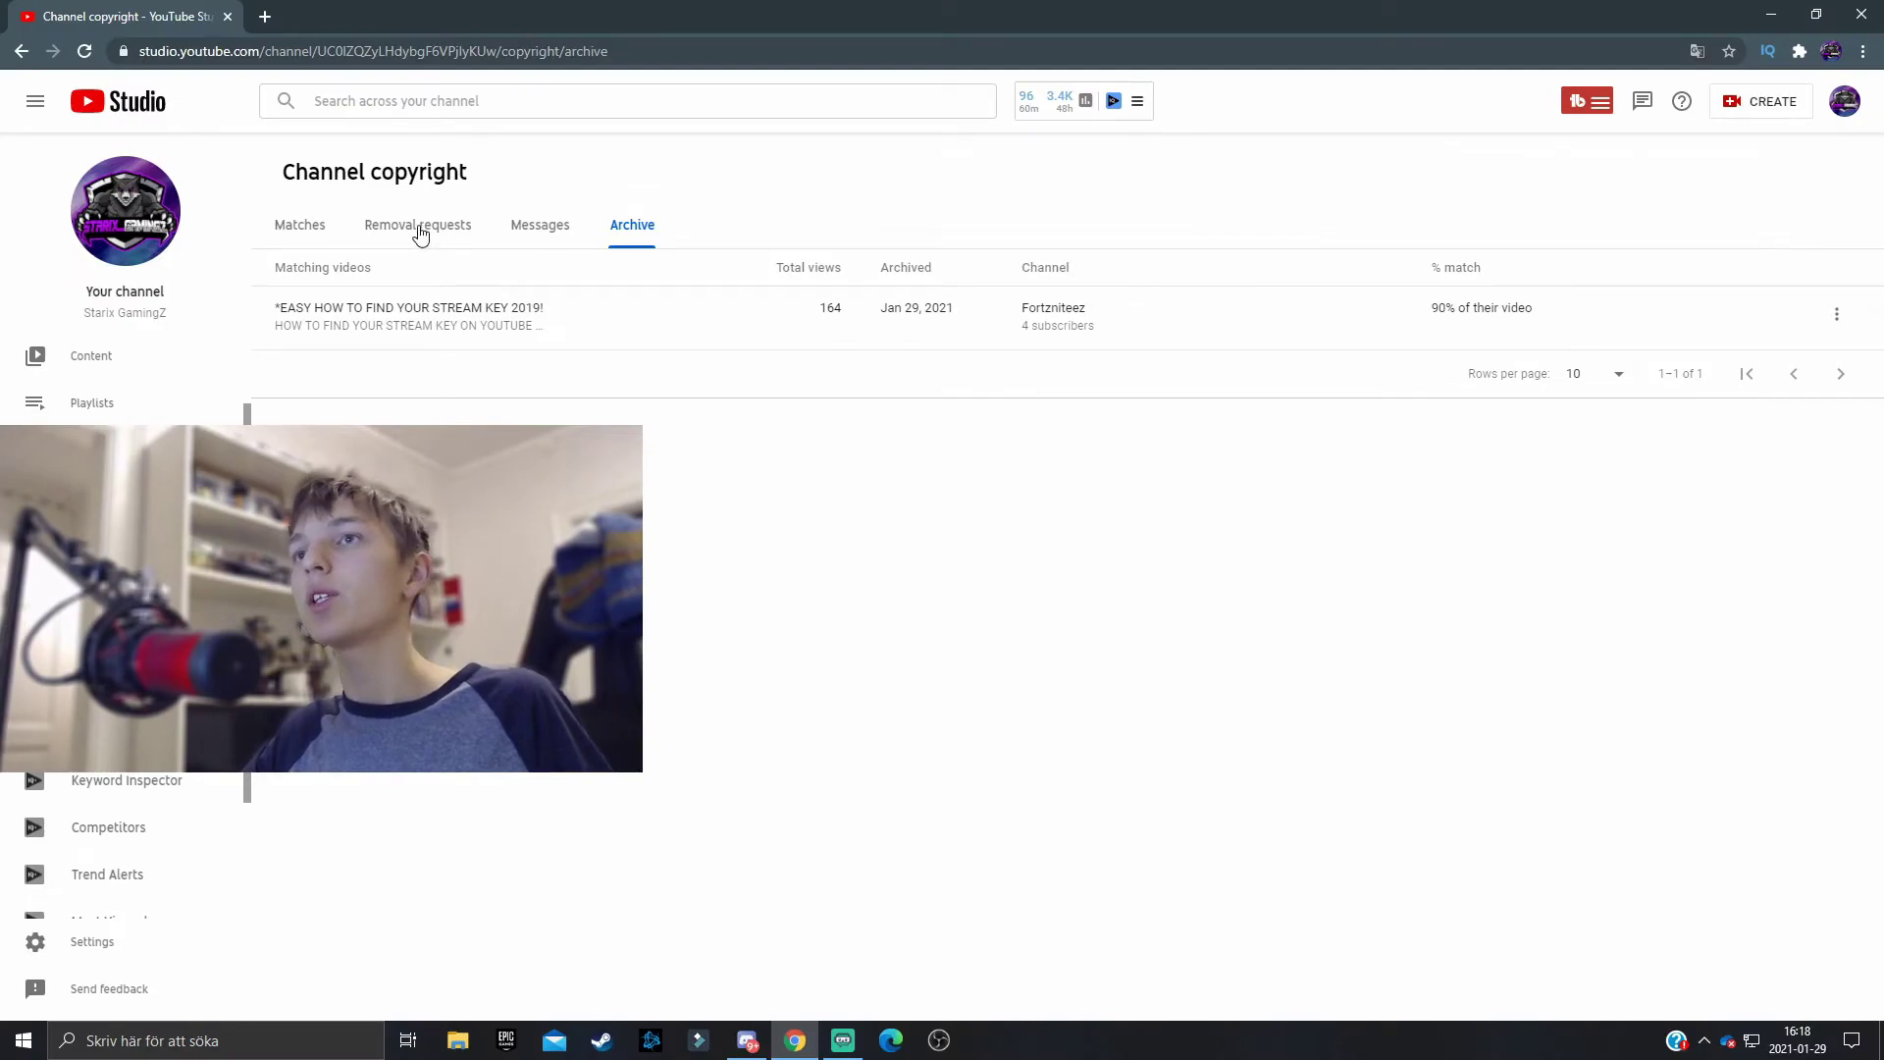
{"action": "left_click", "coordinate": [420, 234]}
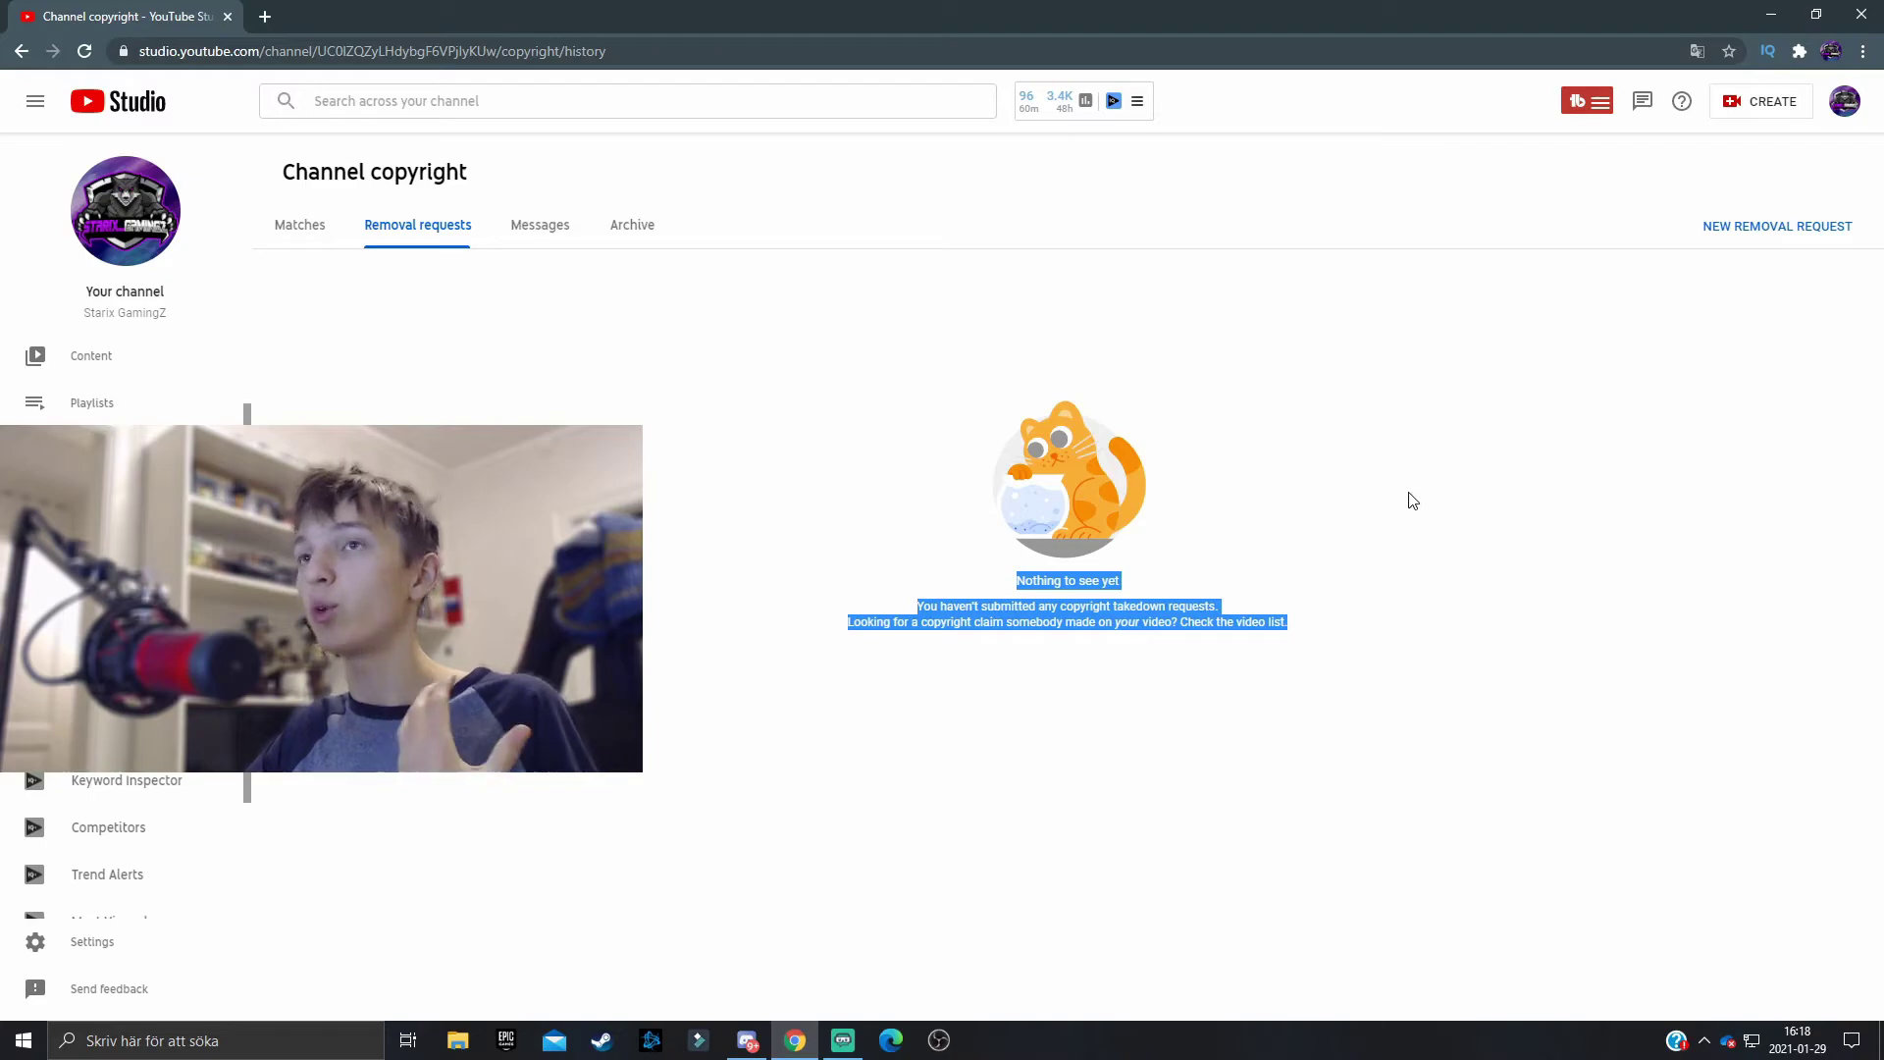
{"action": "left_click", "coordinate": [1403, 556]}
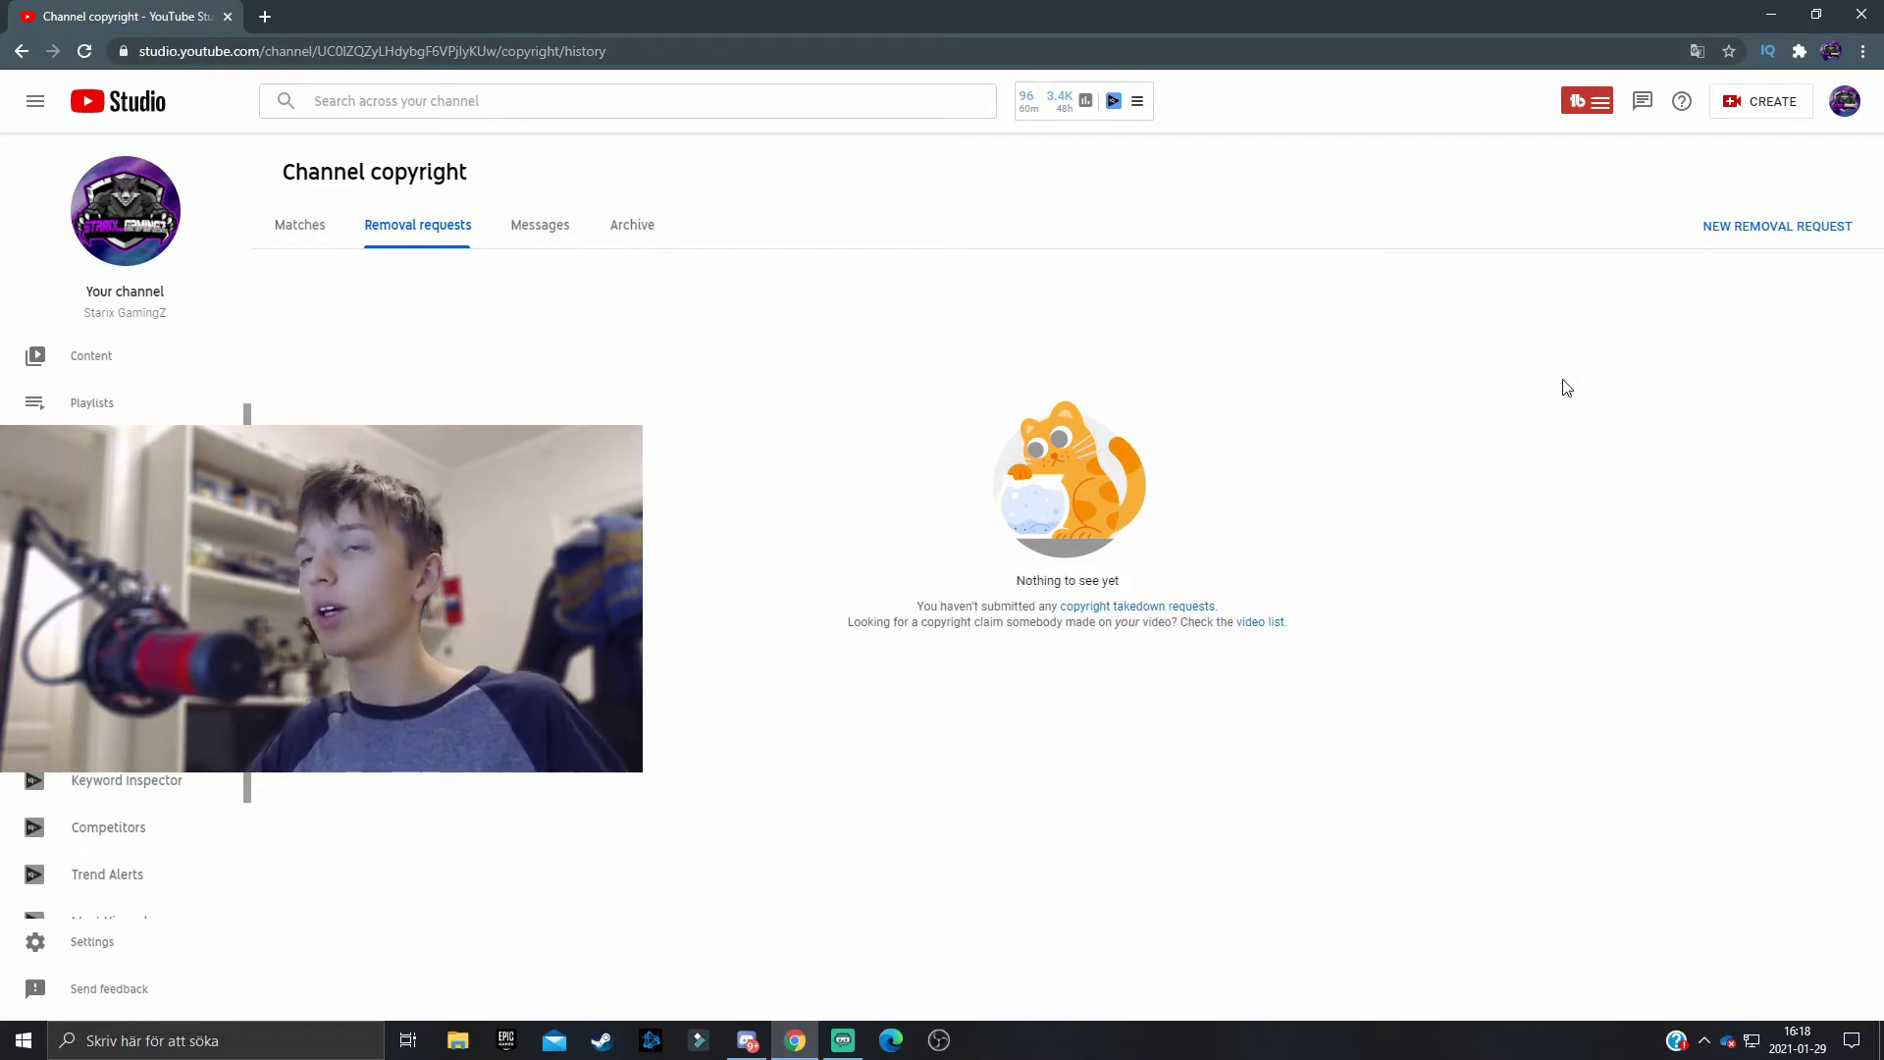
{"action": "left_click", "coordinate": [301, 237]}
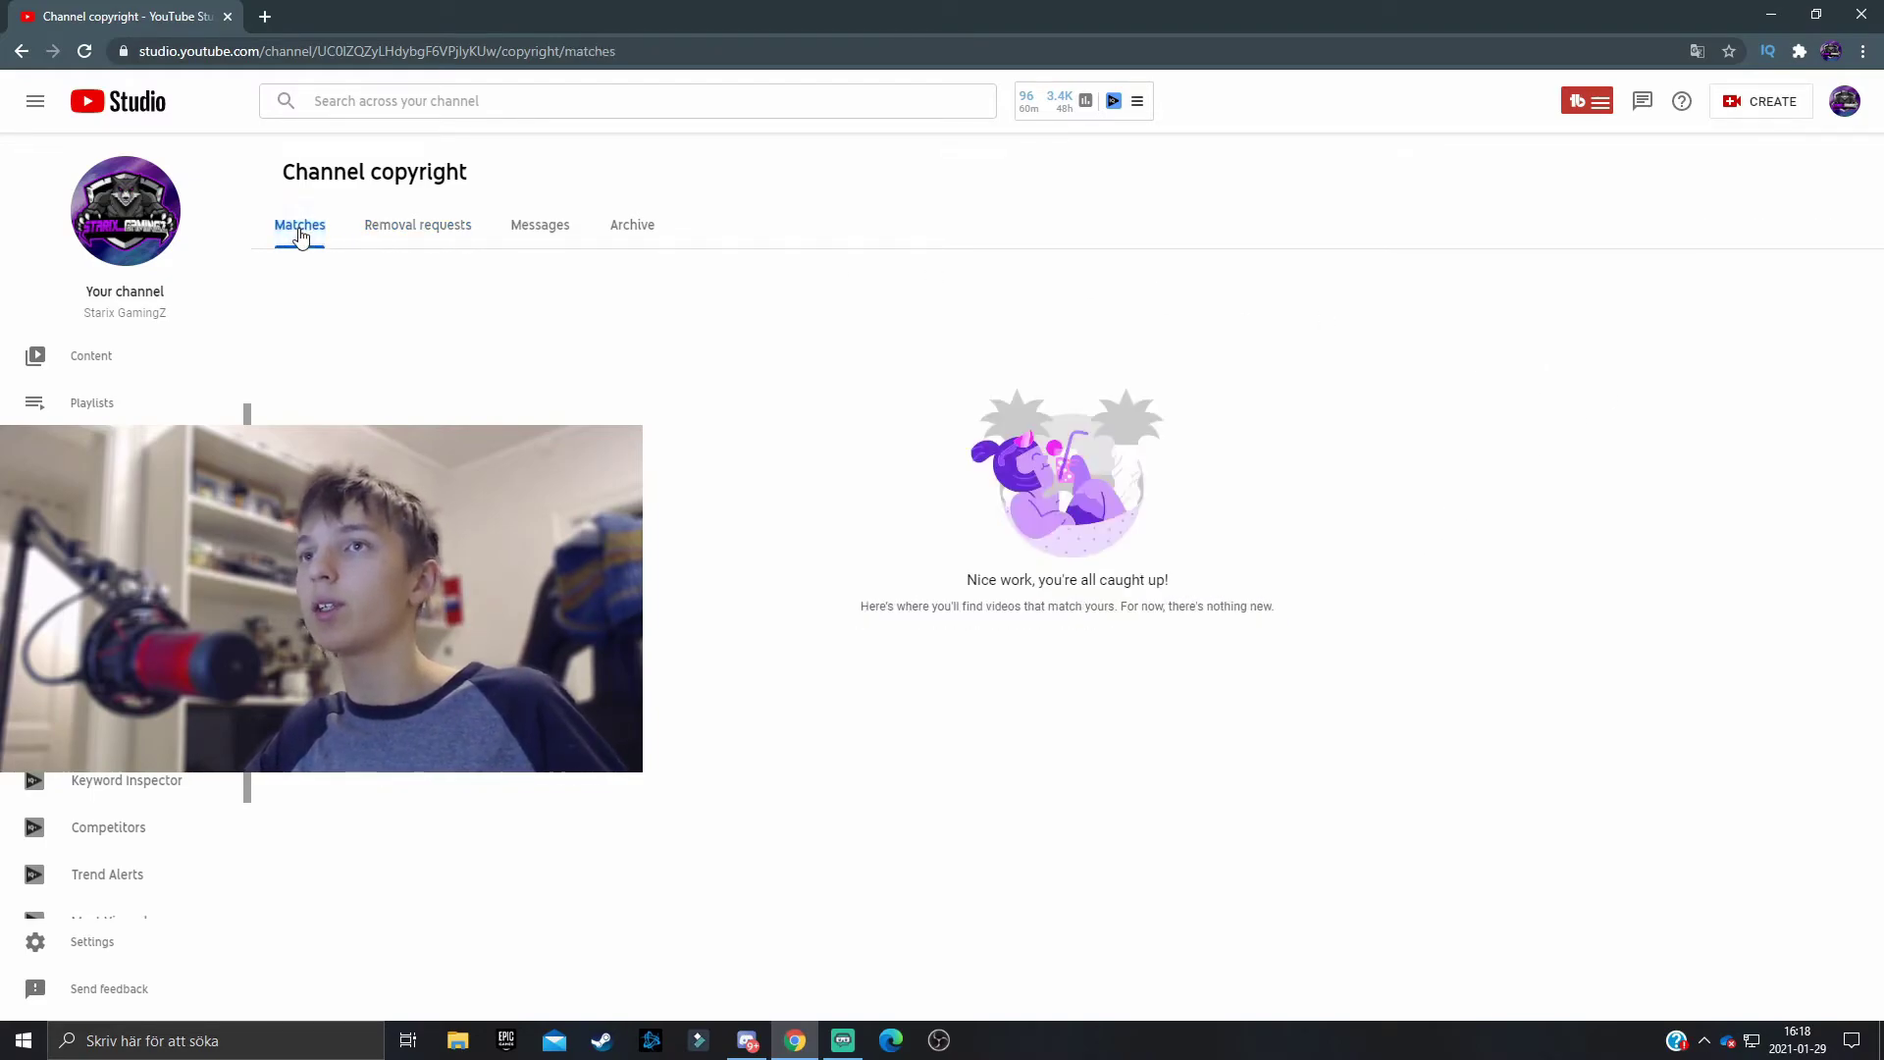
{"action": "left_click", "coordinate": [412, 234]}
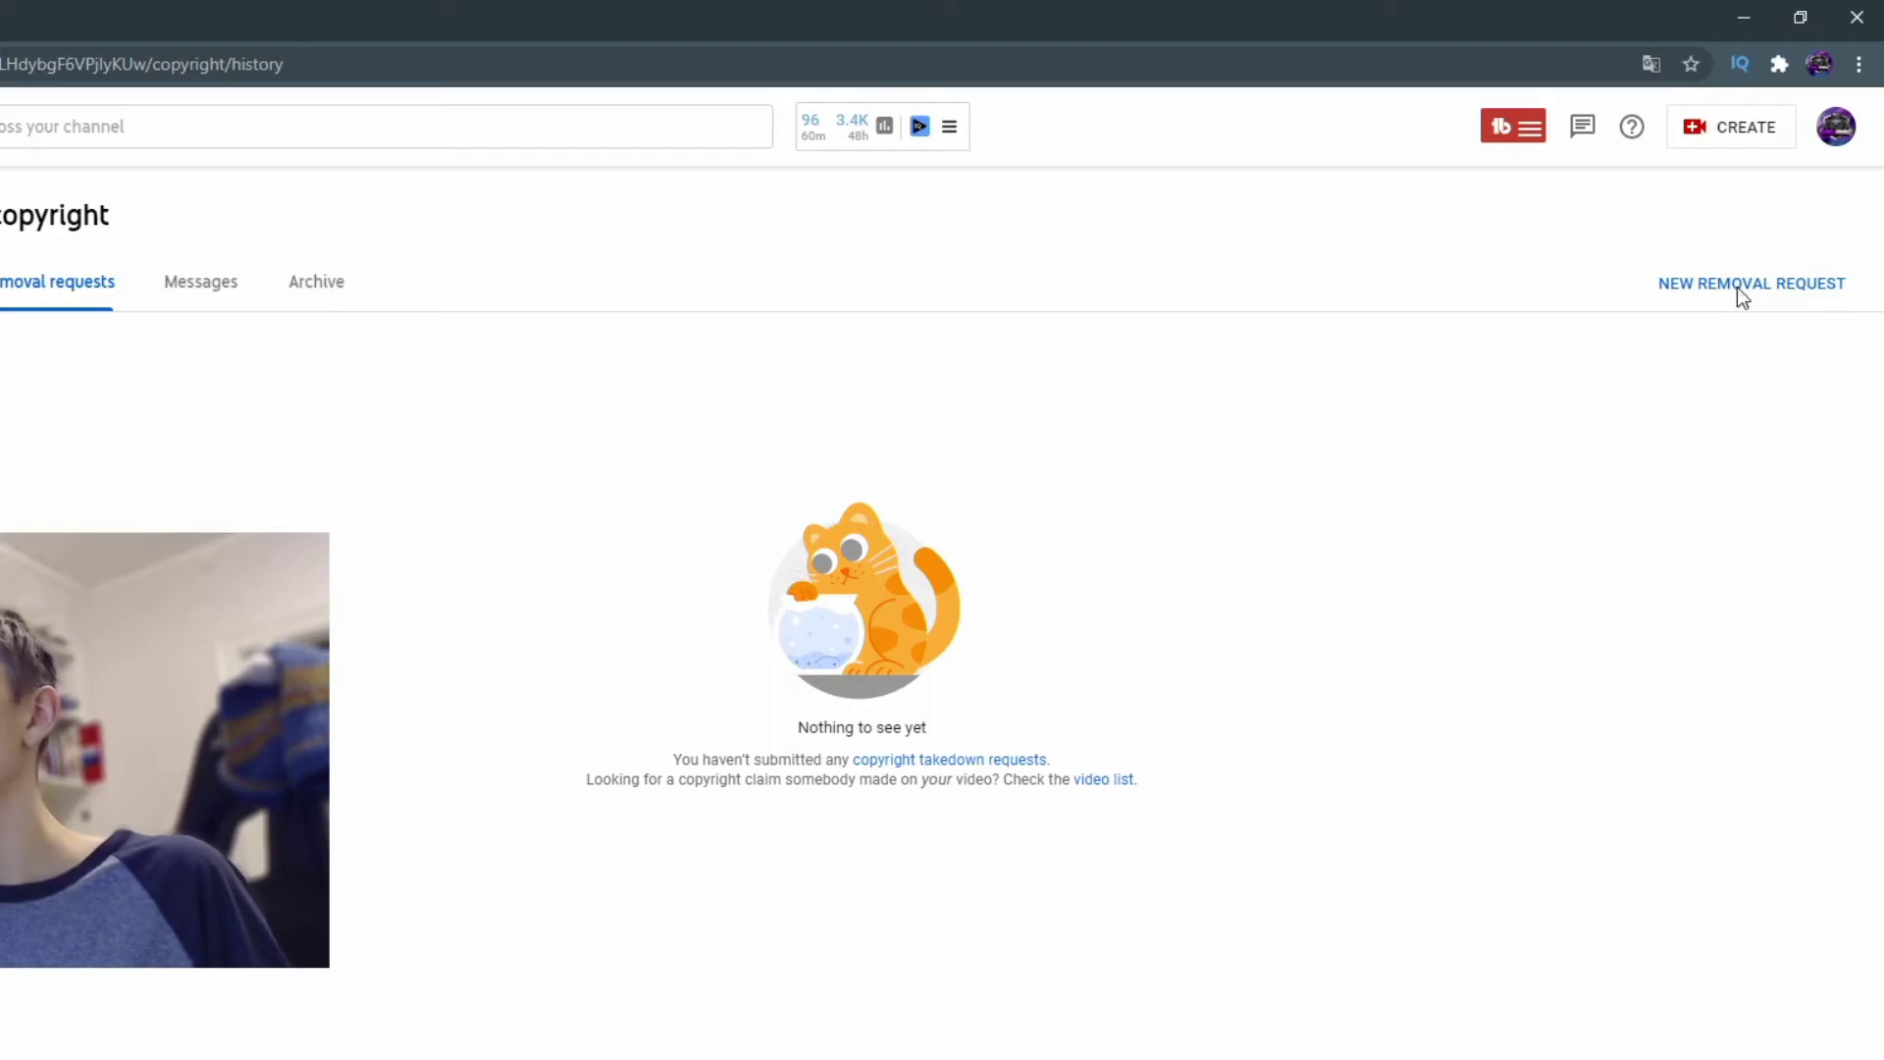
{"action": "left_click", "coordinate": [1737, 286]}
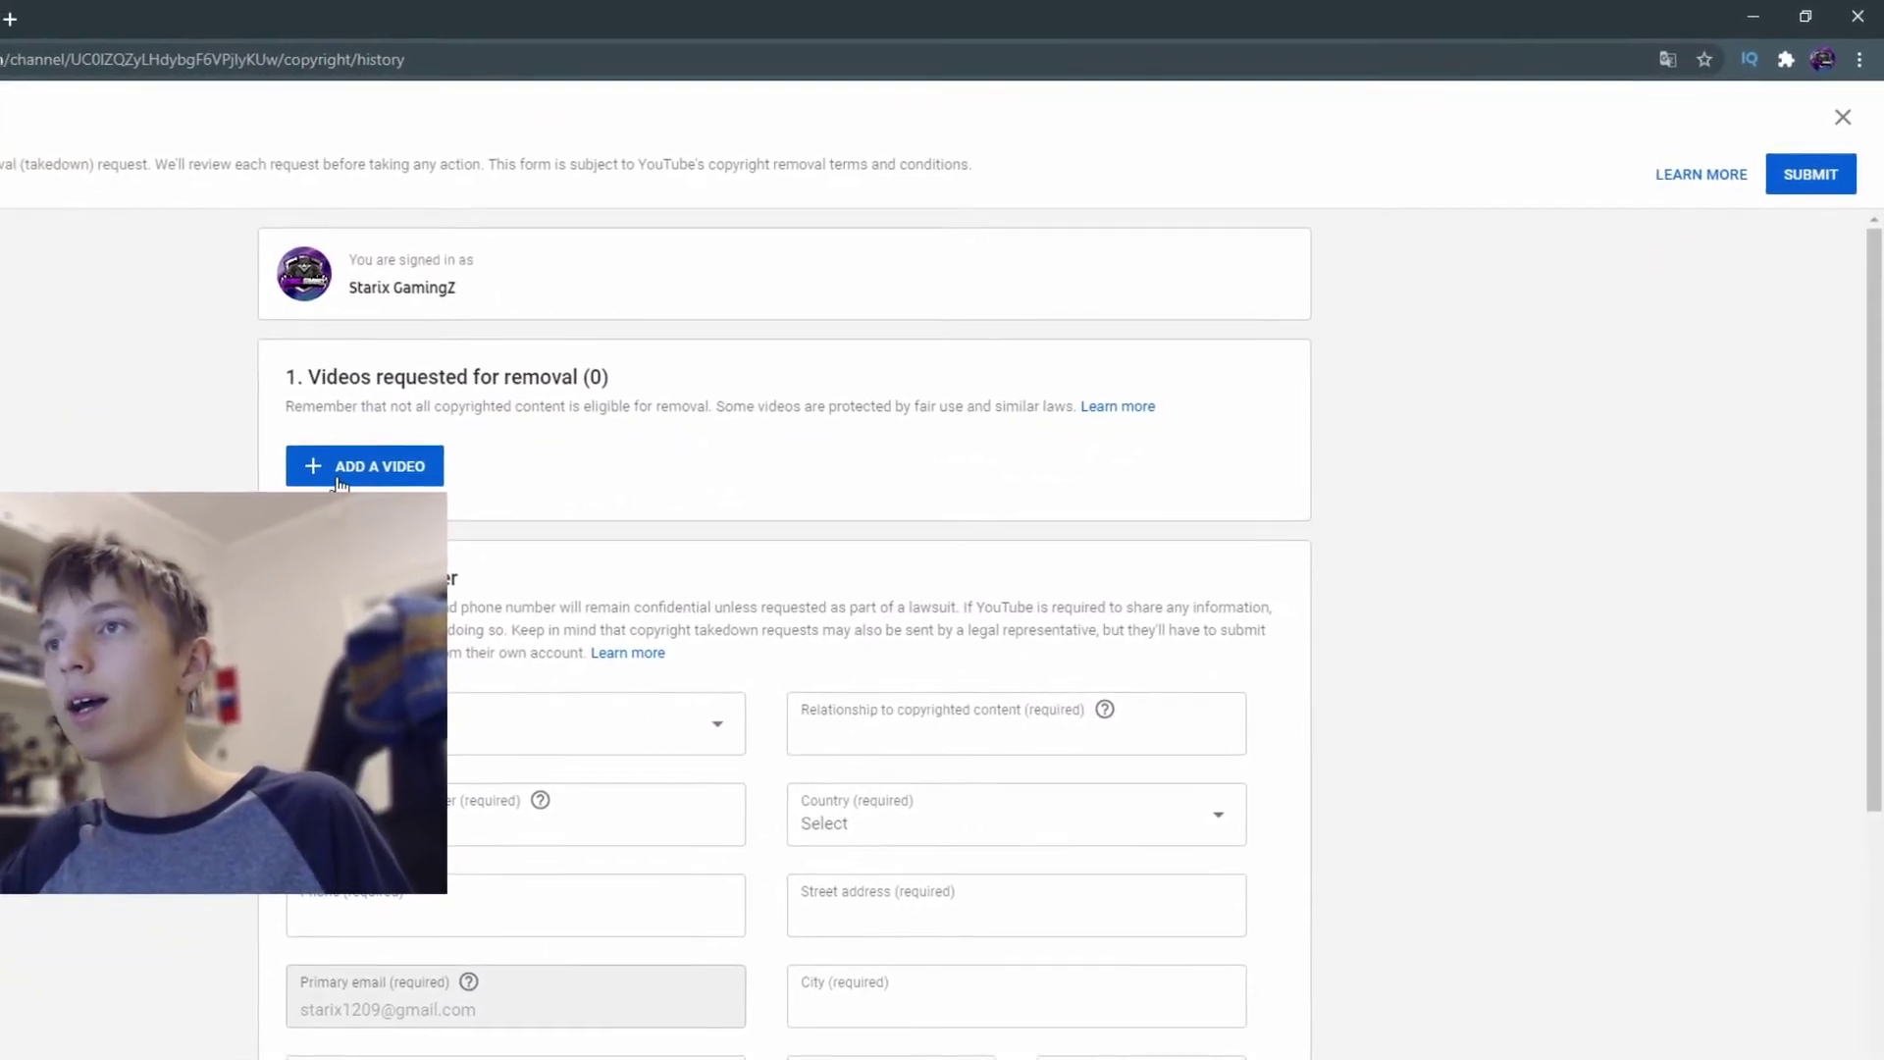
{"action": "left_click", "coordinate": [340, 478]}
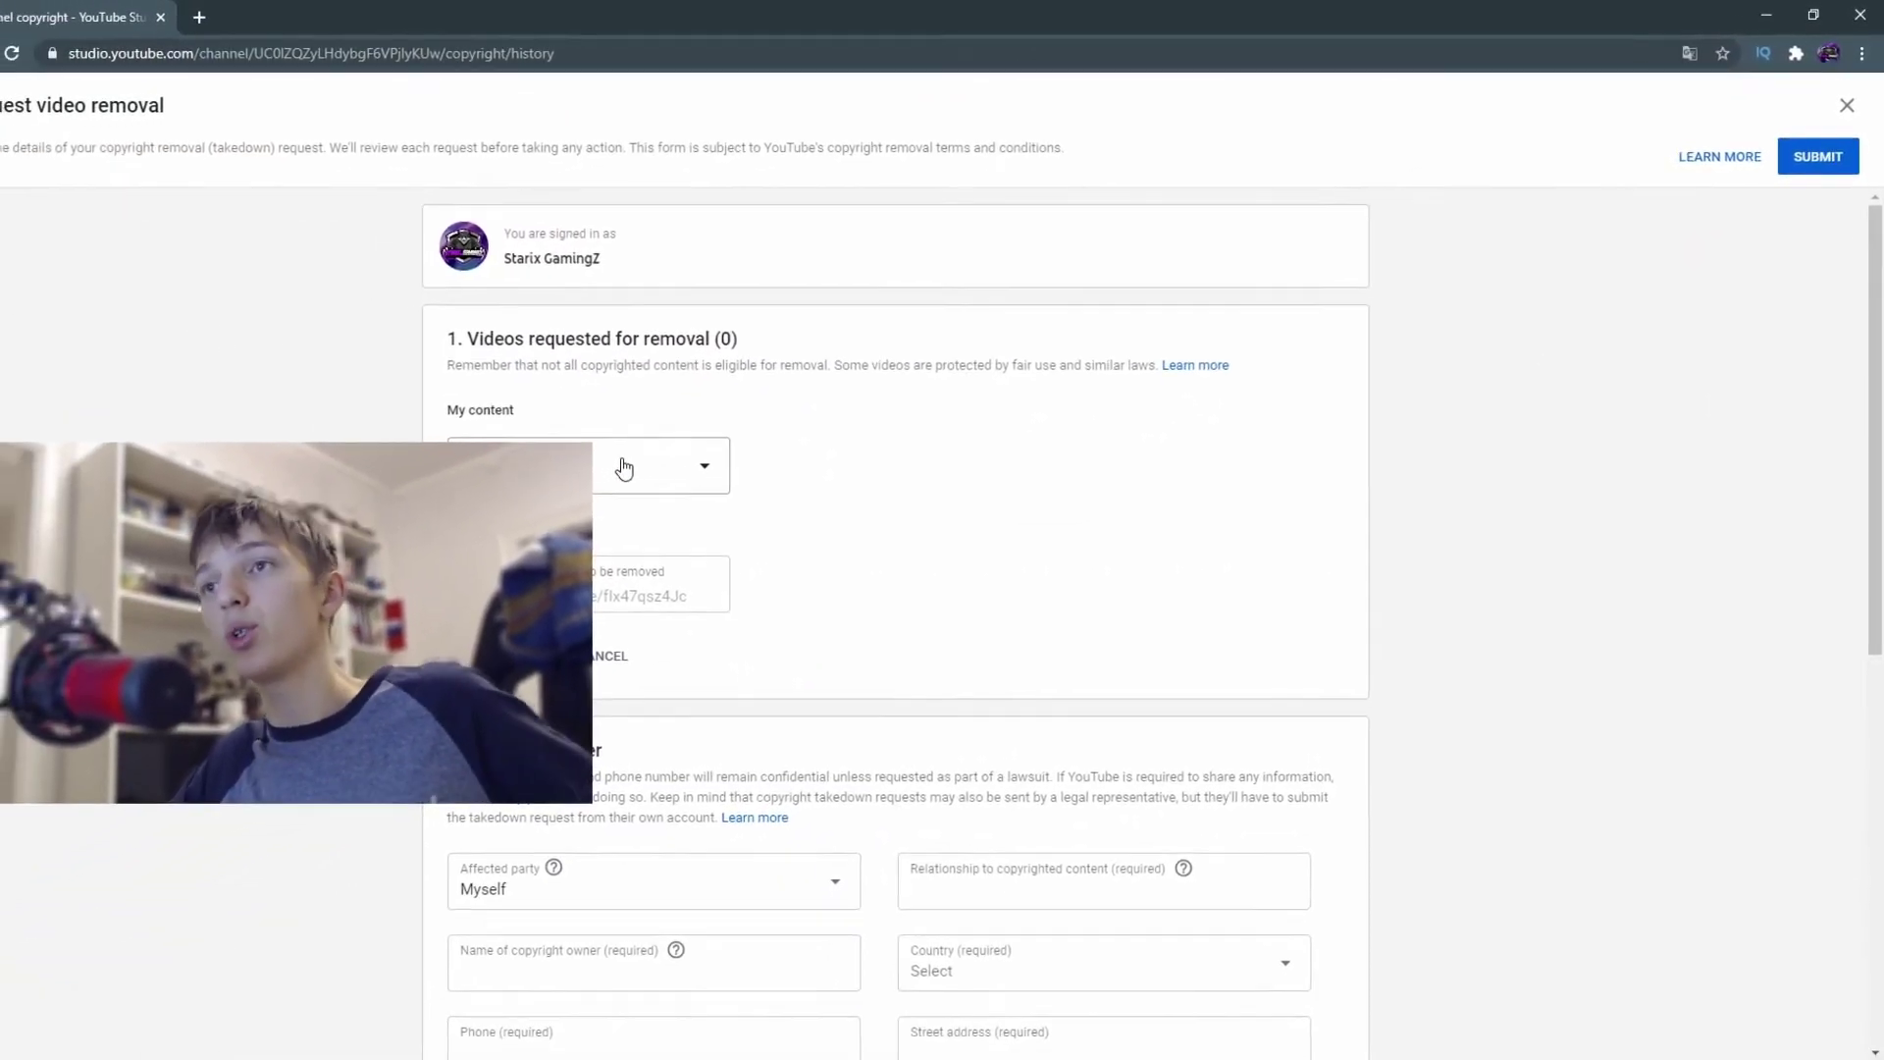
{"action": "left_click", "coordinate": [625, 468]}
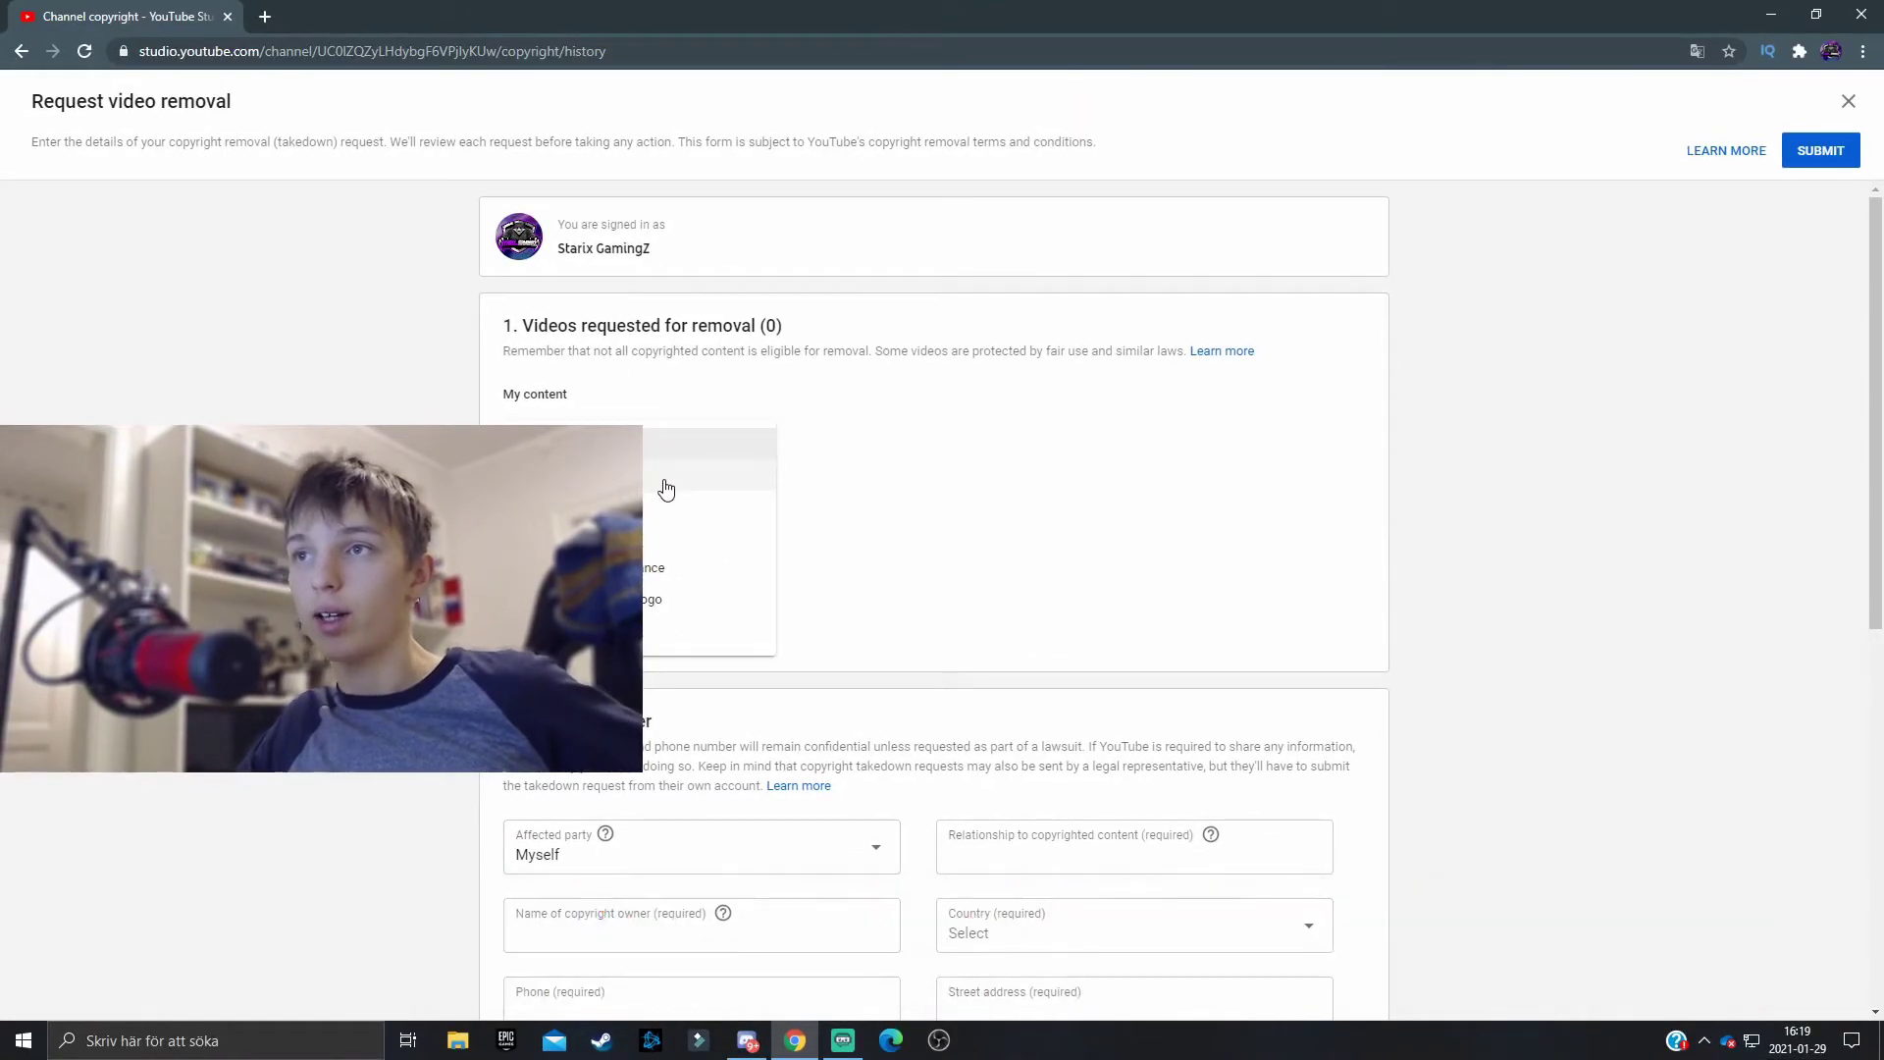
{"action": "left_click", "coordinate": [660, 604]}
{"action": "type", "text": "hdrhdth"}
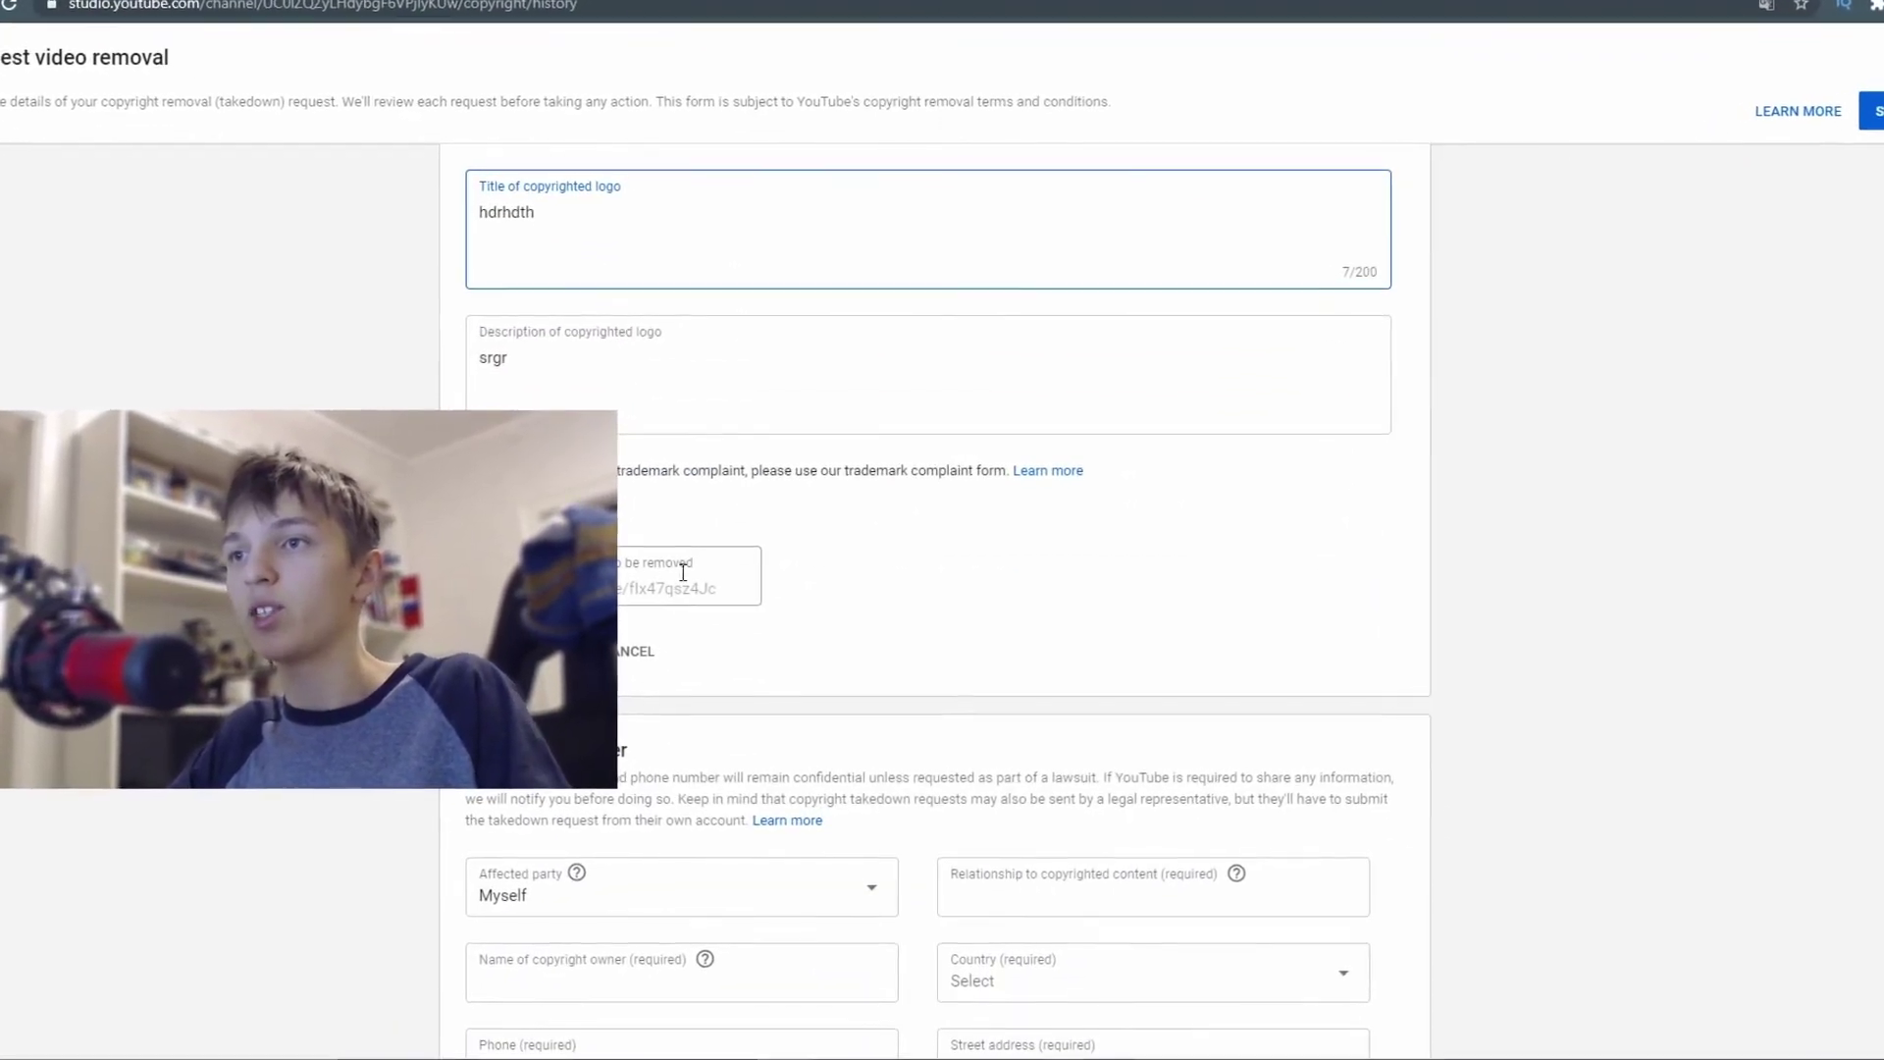
{"action": "key", "text": "ctrl+v"}
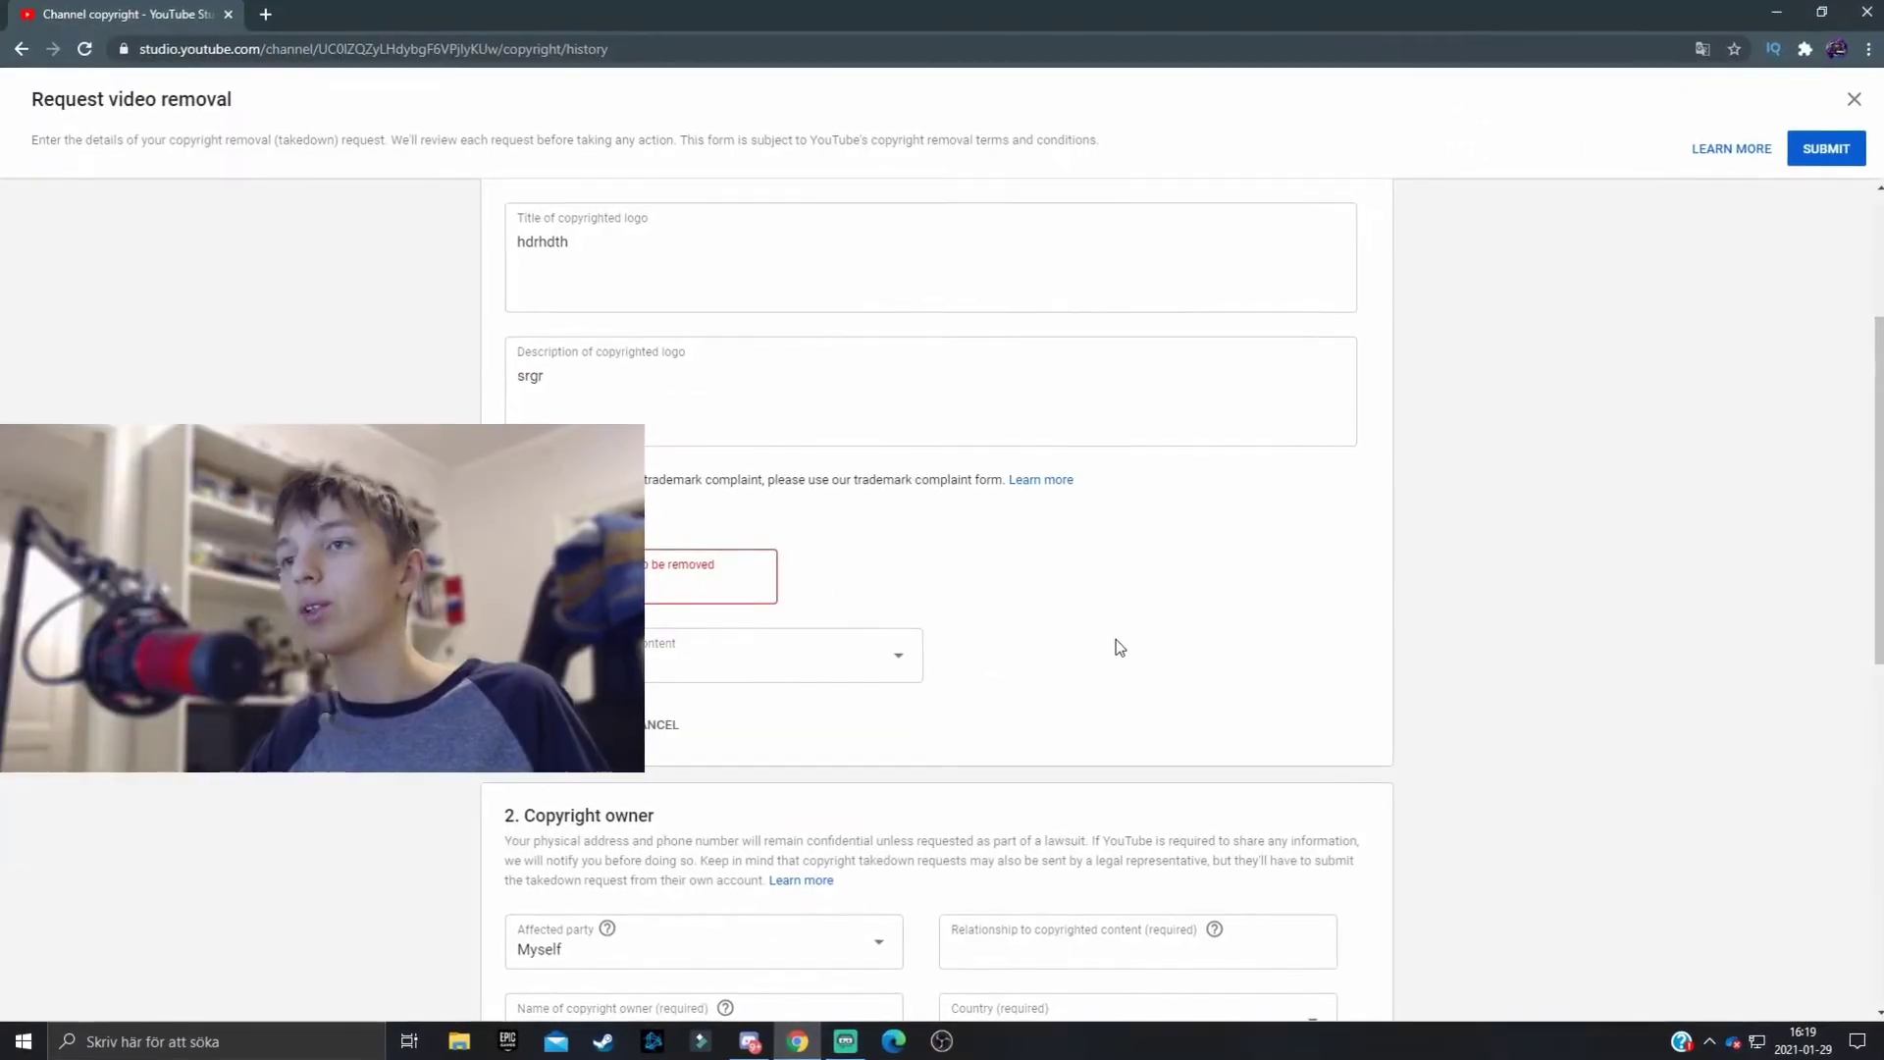
{"action": "scroll", "coordinate": [1115, 639], "scroll_direction": "down", "scroll_amount": 4}
{"action": "scroll", "coordinate": [1205, 547], "scroll_direction": "down", "scroll_amount": 5}
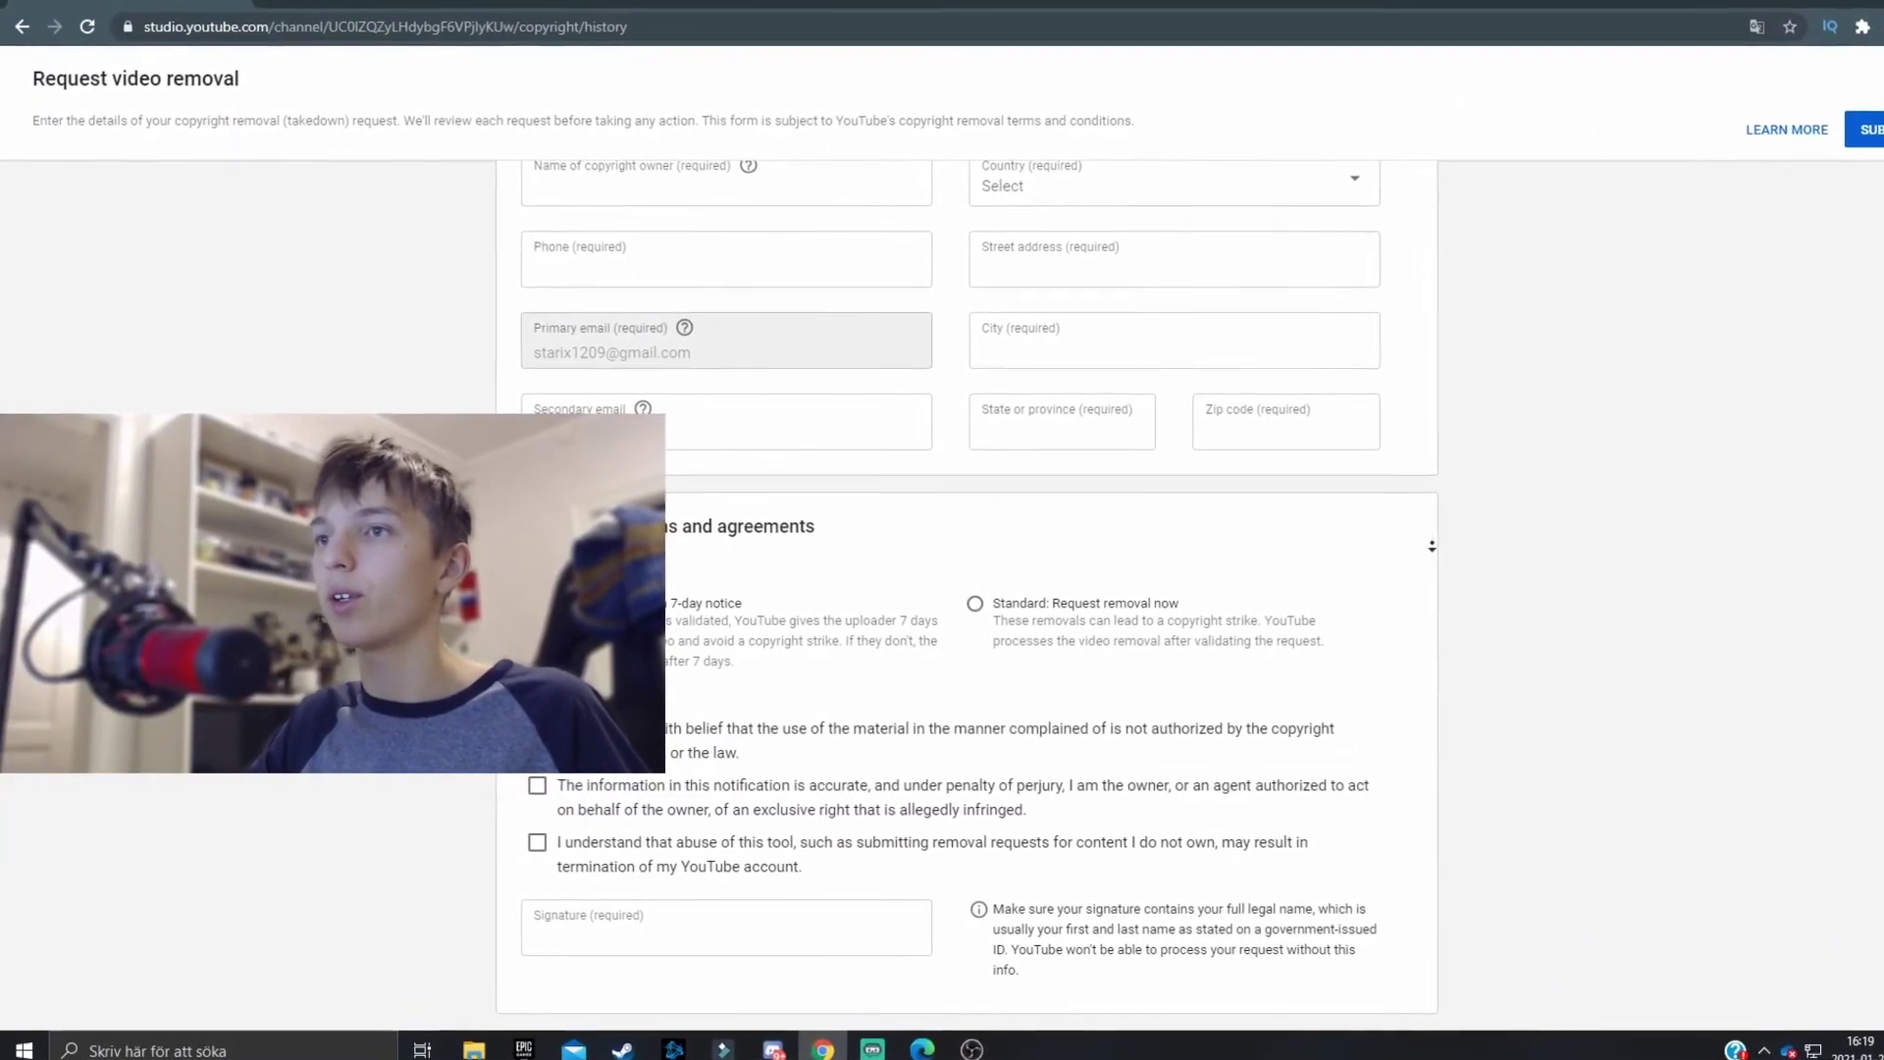
{"action": "scroll", "coordinate": [1435, 458], "scroll_direction": "up", "scroll_amount": 2}
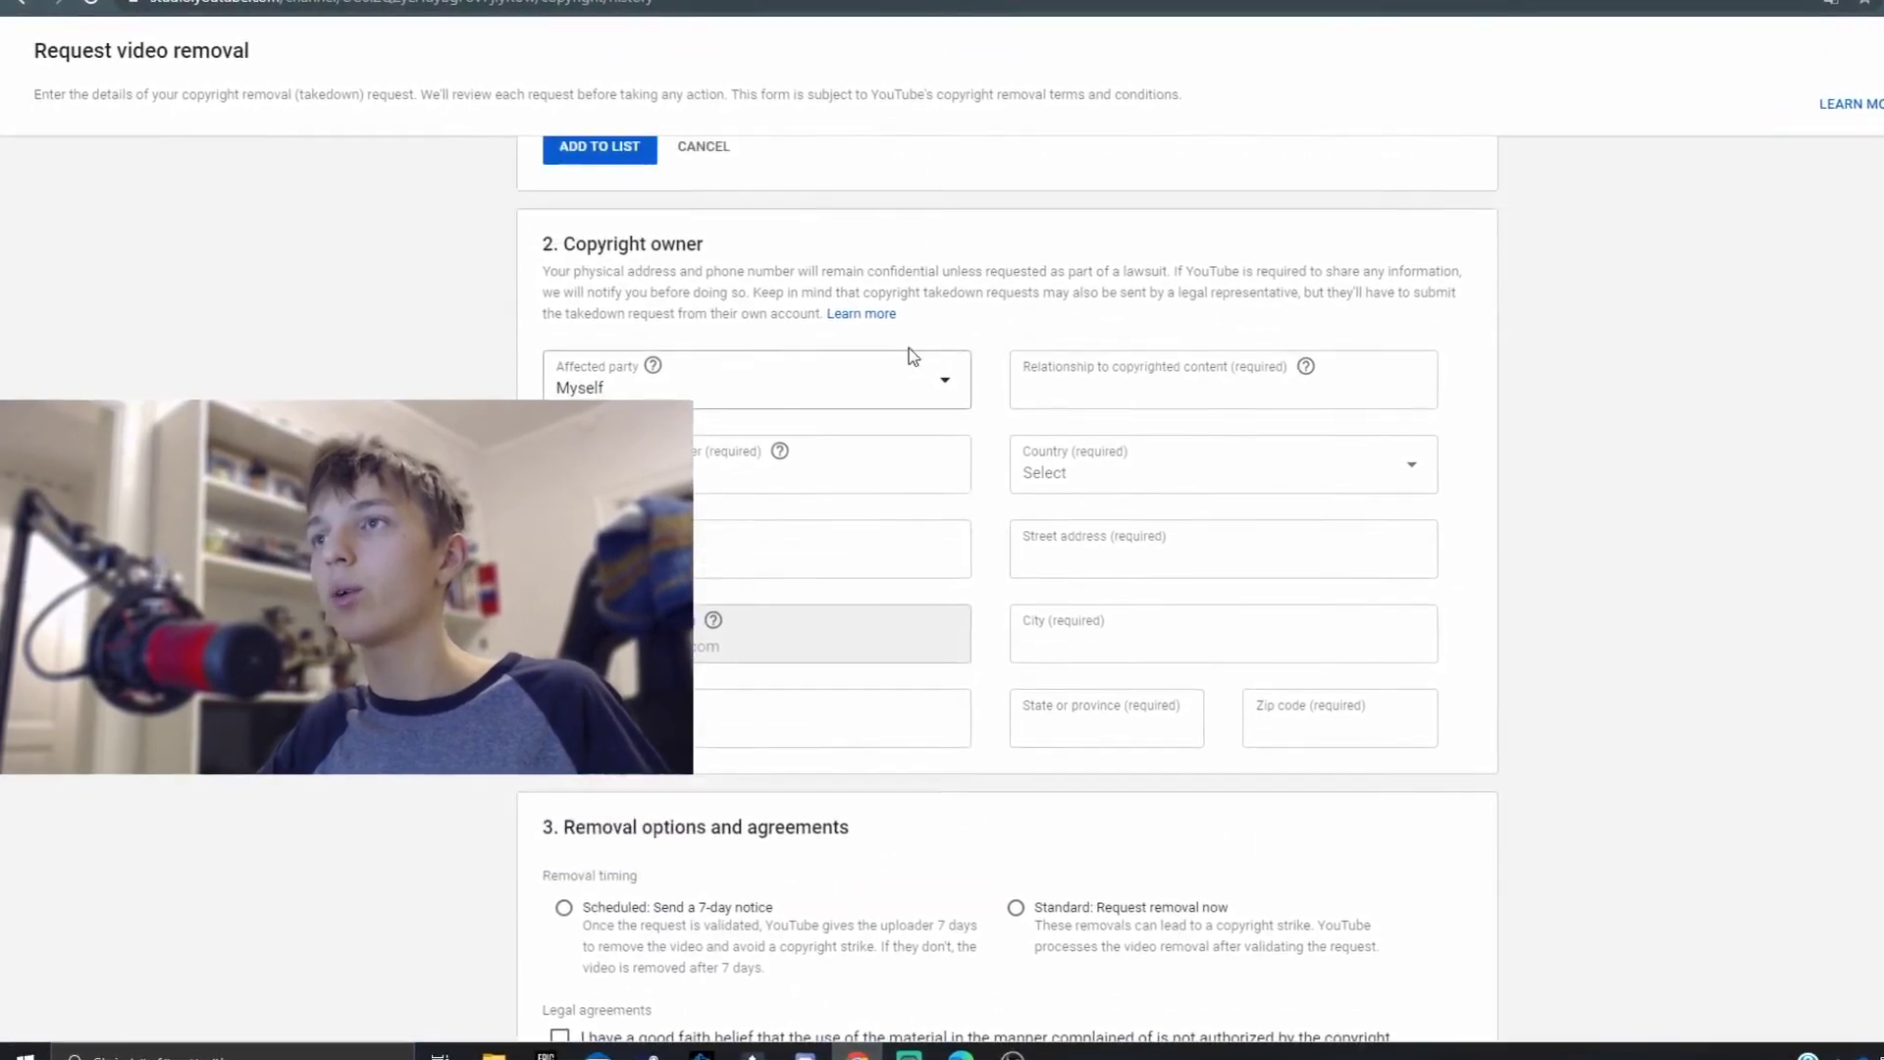
{"action": "scroll", "coordinate": [864, 402], "scroll_direction": "down", "scroll_amount": 1}
{"action": "scroll", "coordinate": [888, 401], "scroll_direction": "down", "scroll_amount": 2}
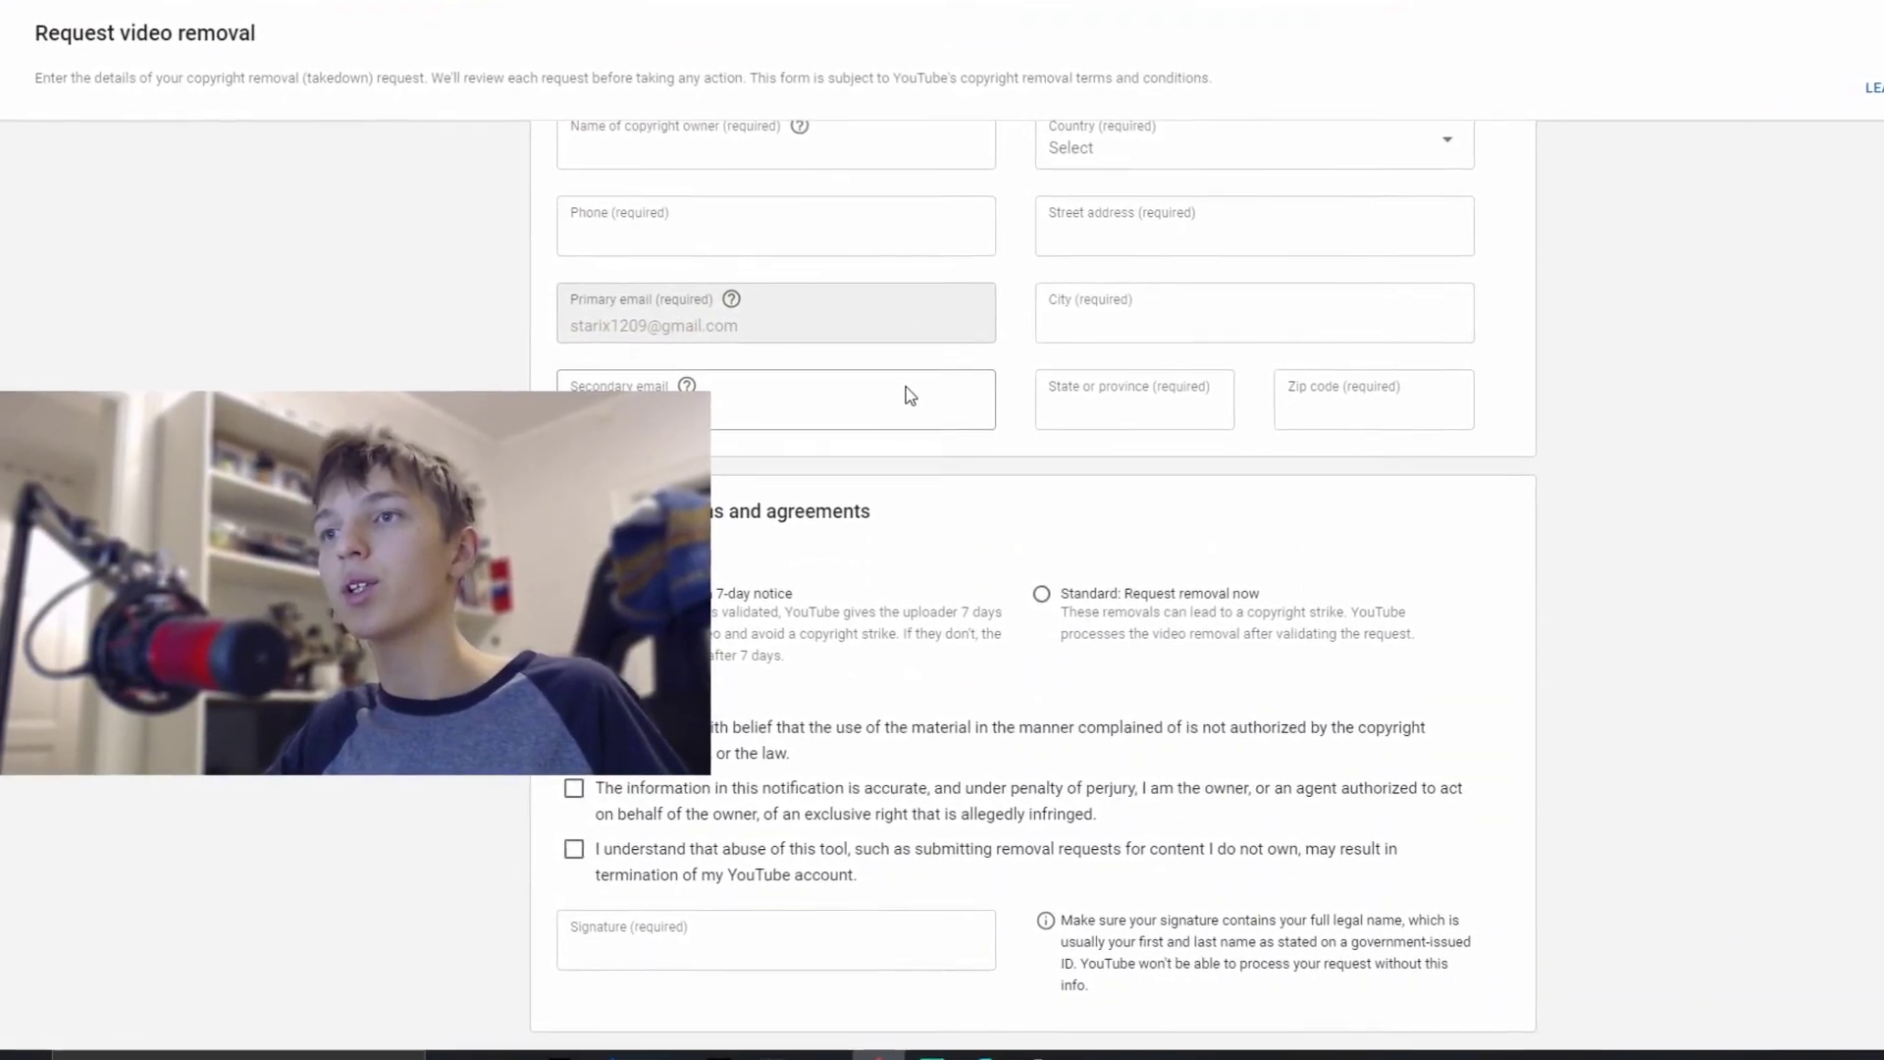
{"action": "left_click_drag", "start_coordinate": [589, 509], "coordinate": [881, 508]}
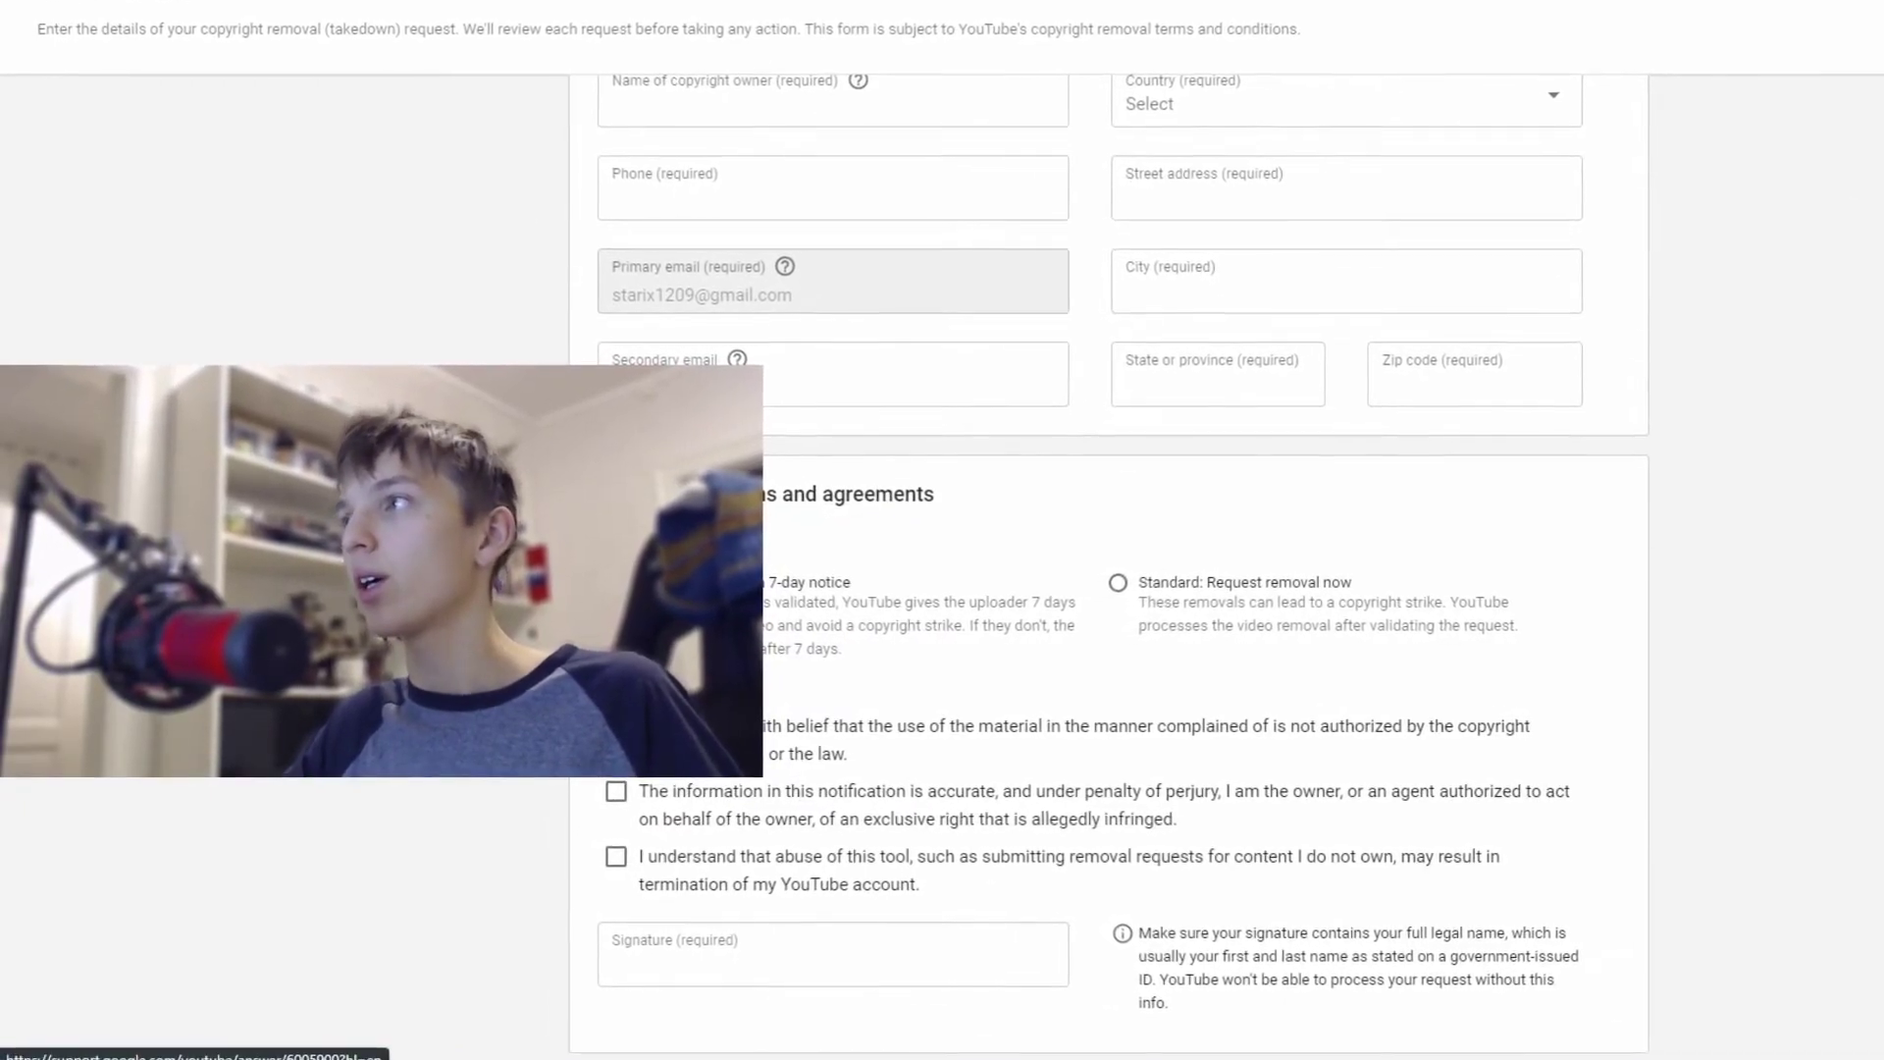
{"action": "key", "text": "Escape"}
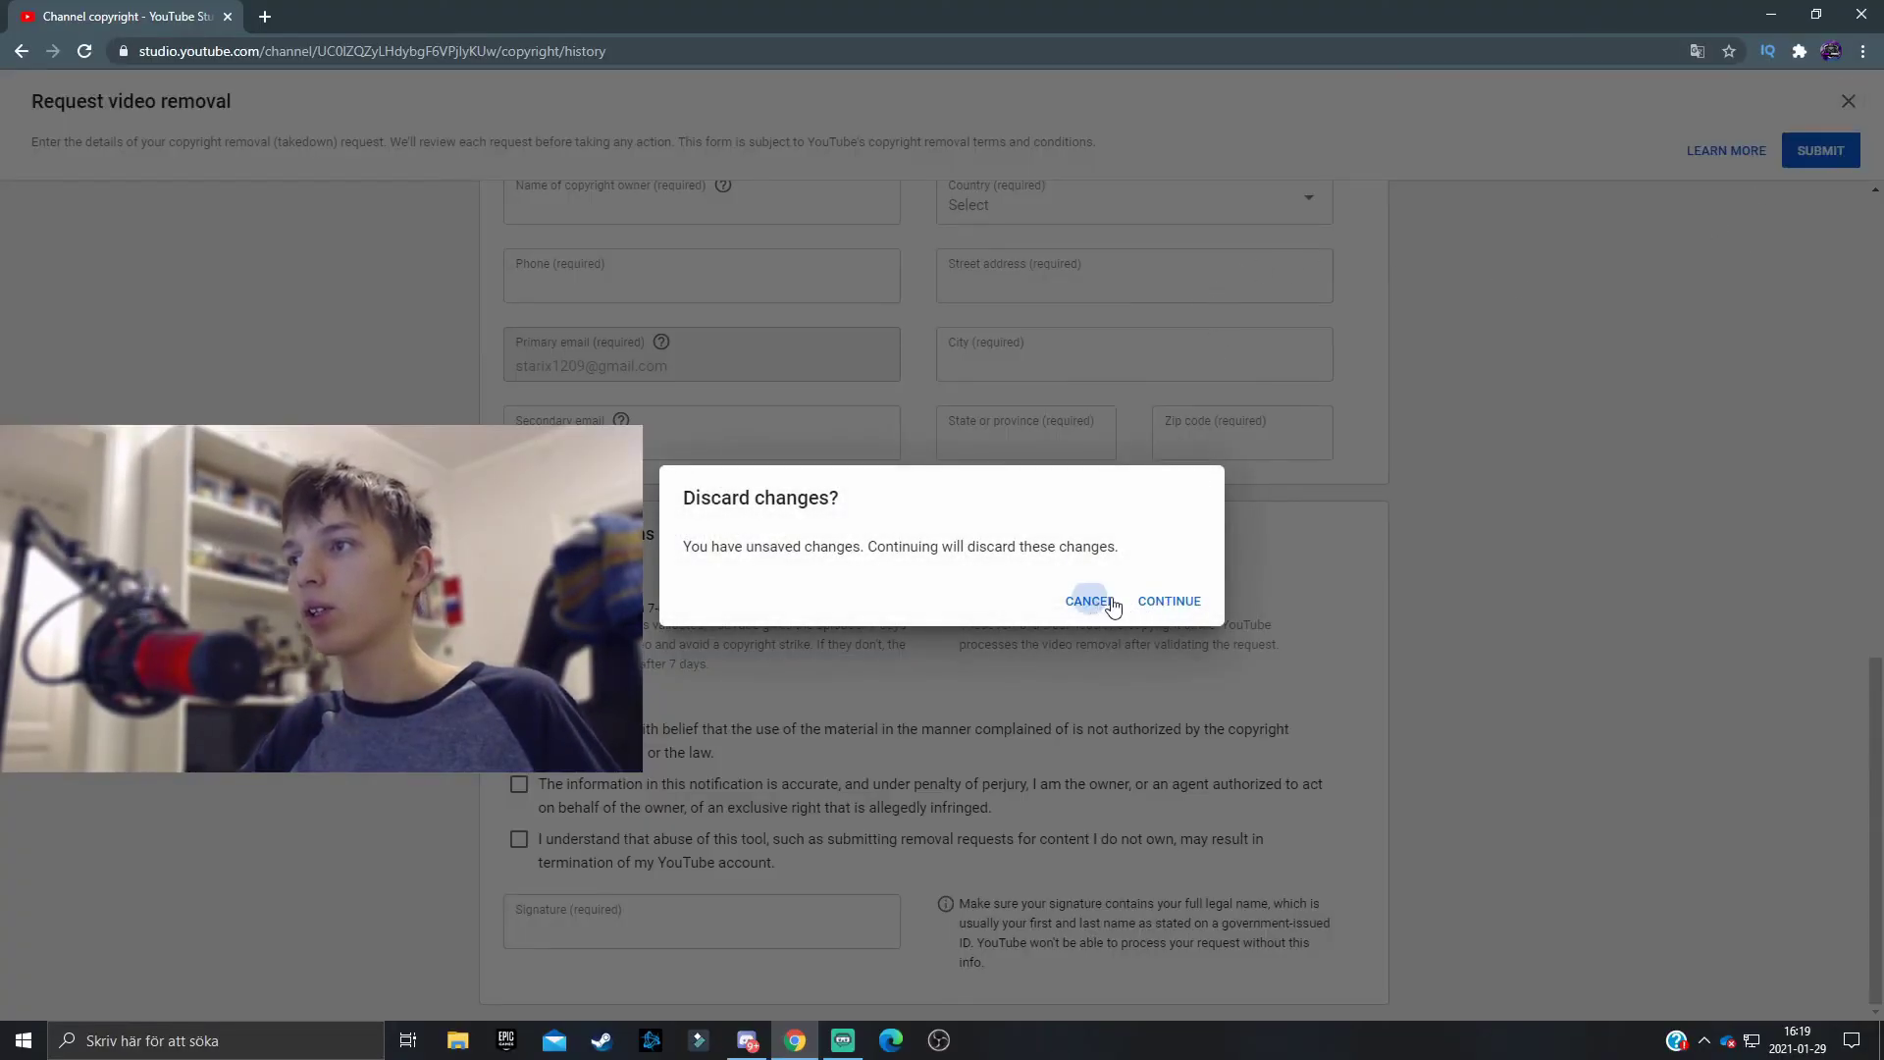
{"action": "key", "text": "Escape"}
{"action": "left_click", "coordinate": [1849, 103]}
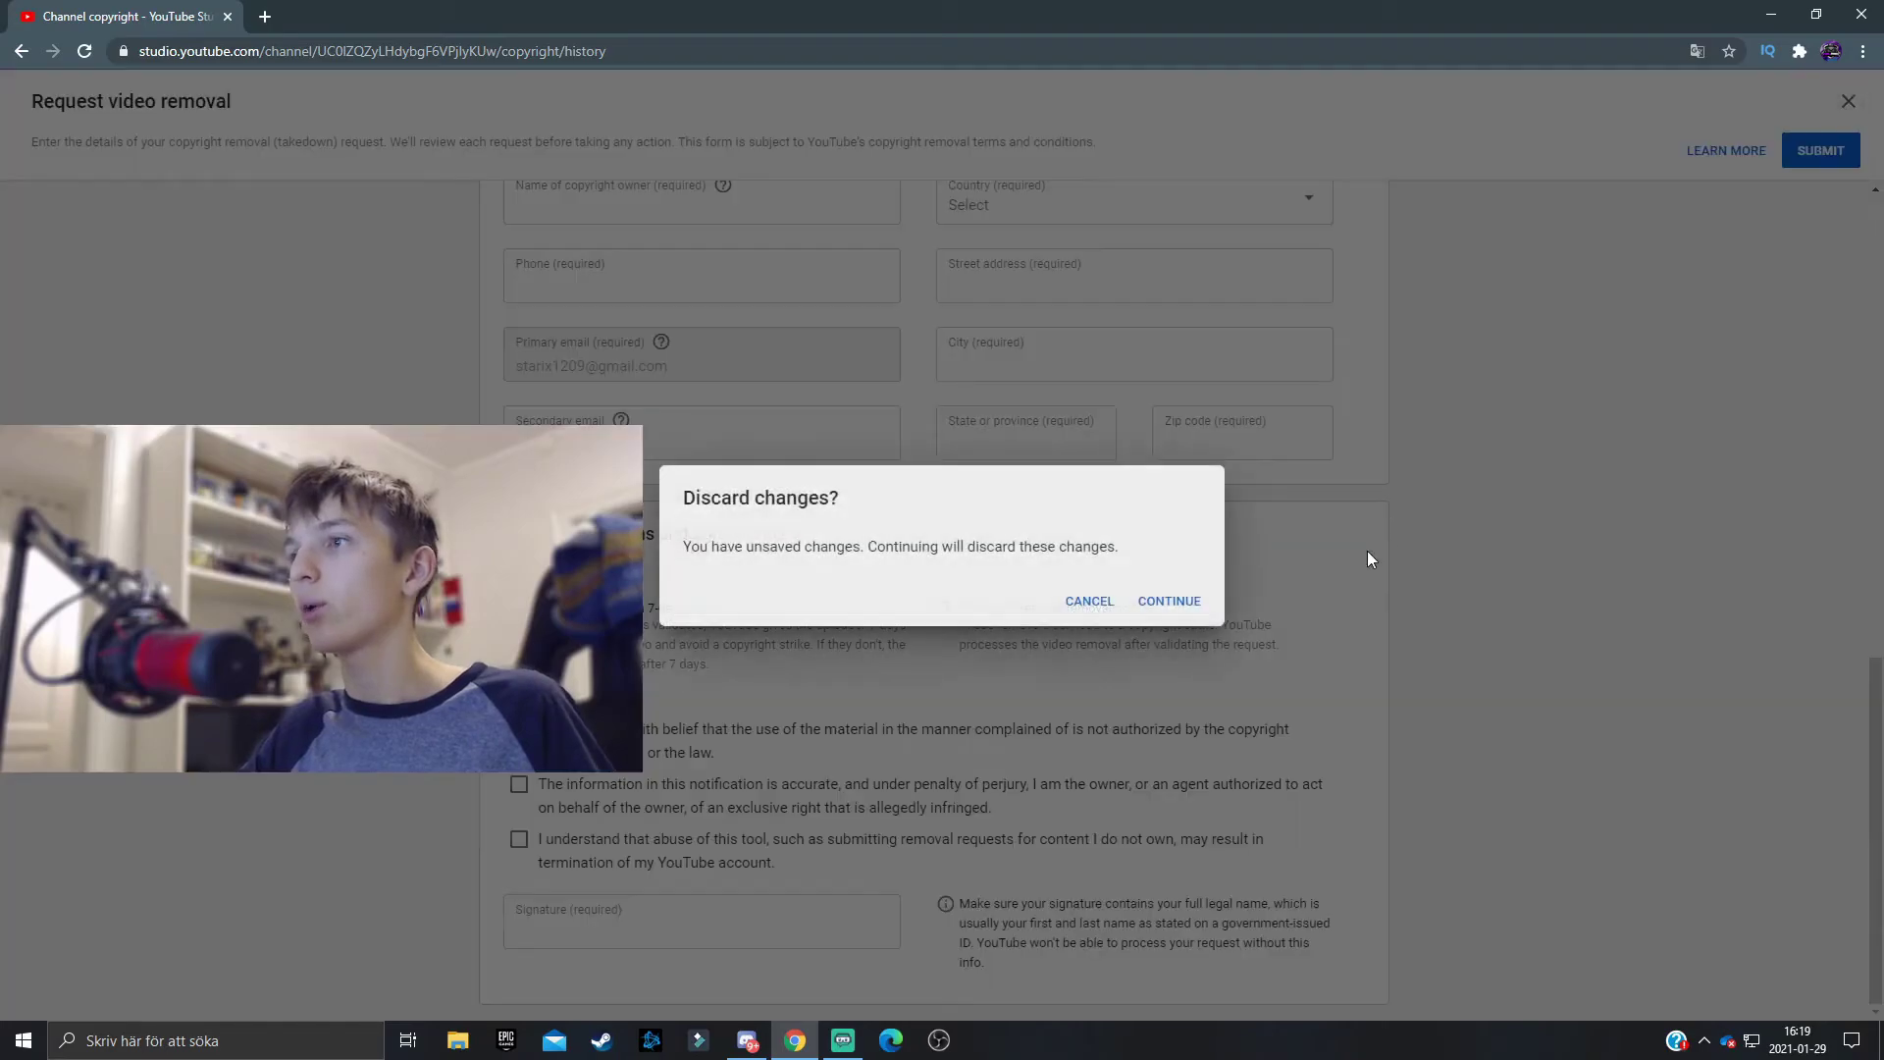
{"action": "left_click", "coordinate": [1156, 598]}
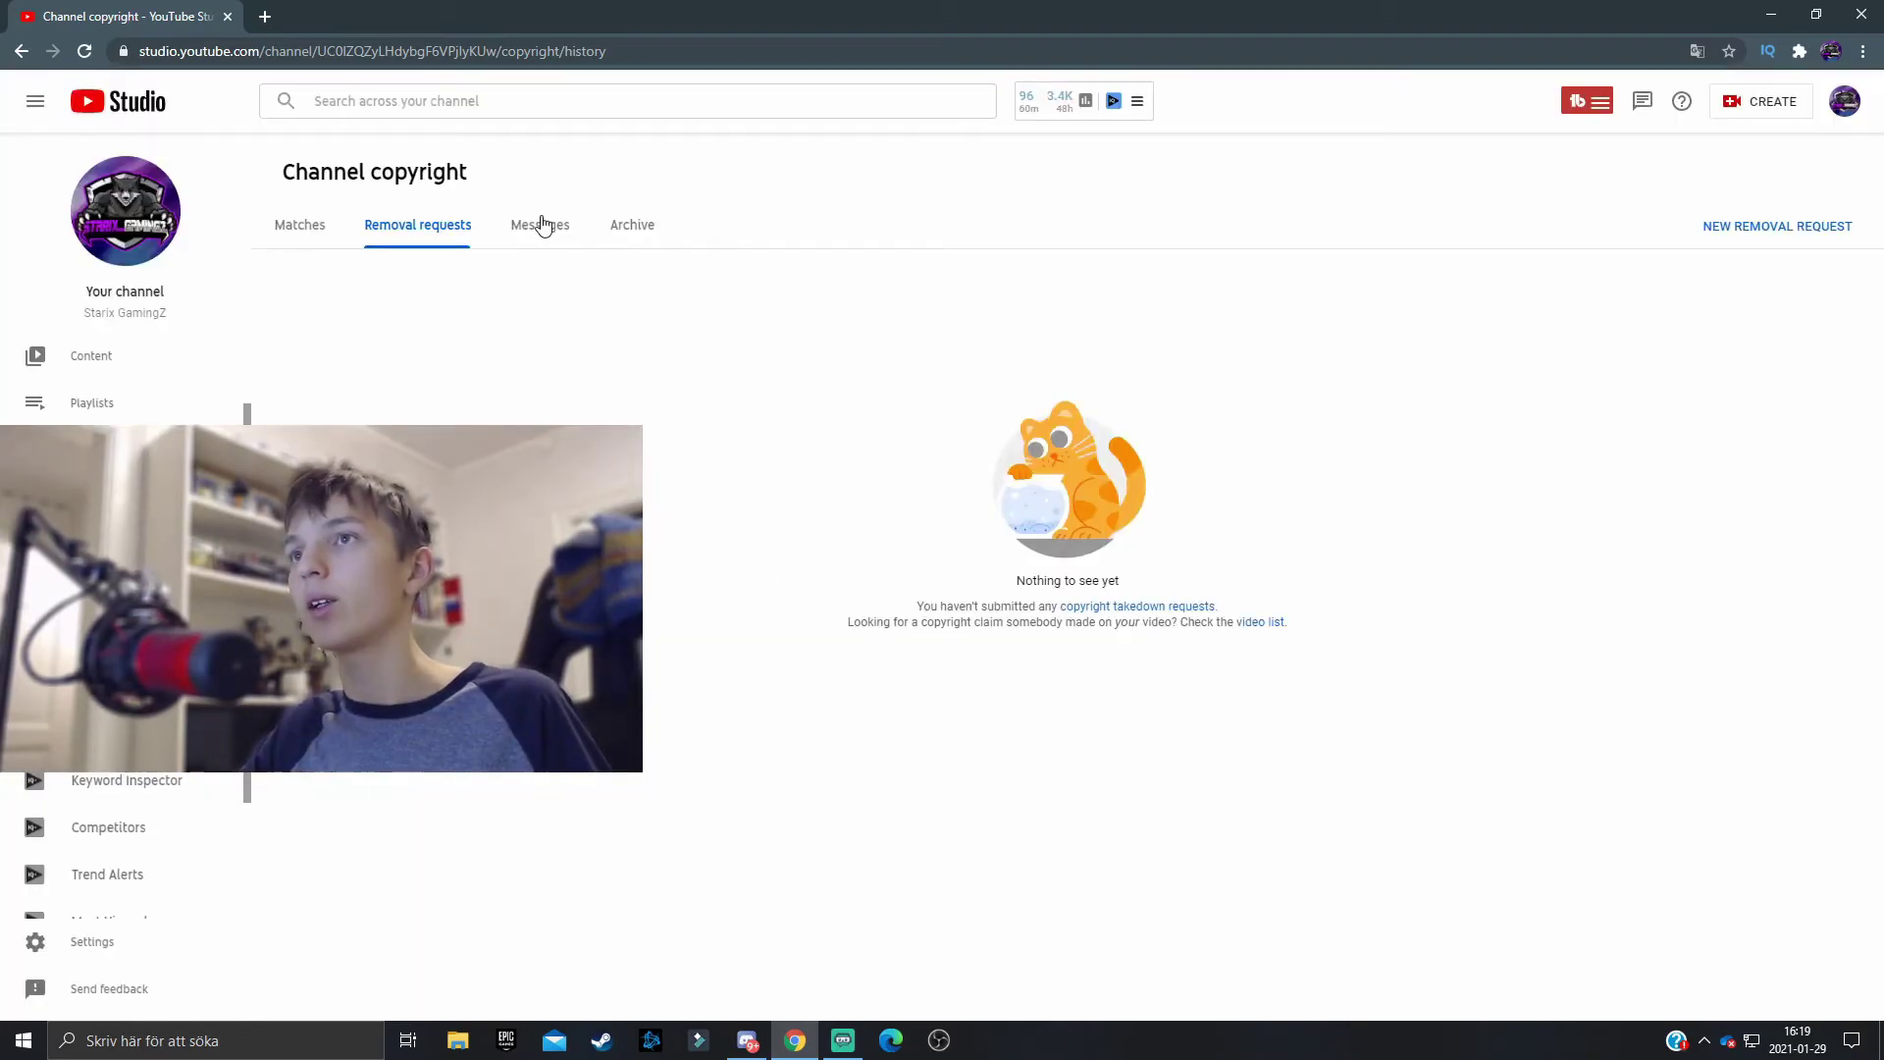
Step: View the Messages tab listing copyright emails sent to other creators
{"action": "left_click", "coordinate": [541, 225]}
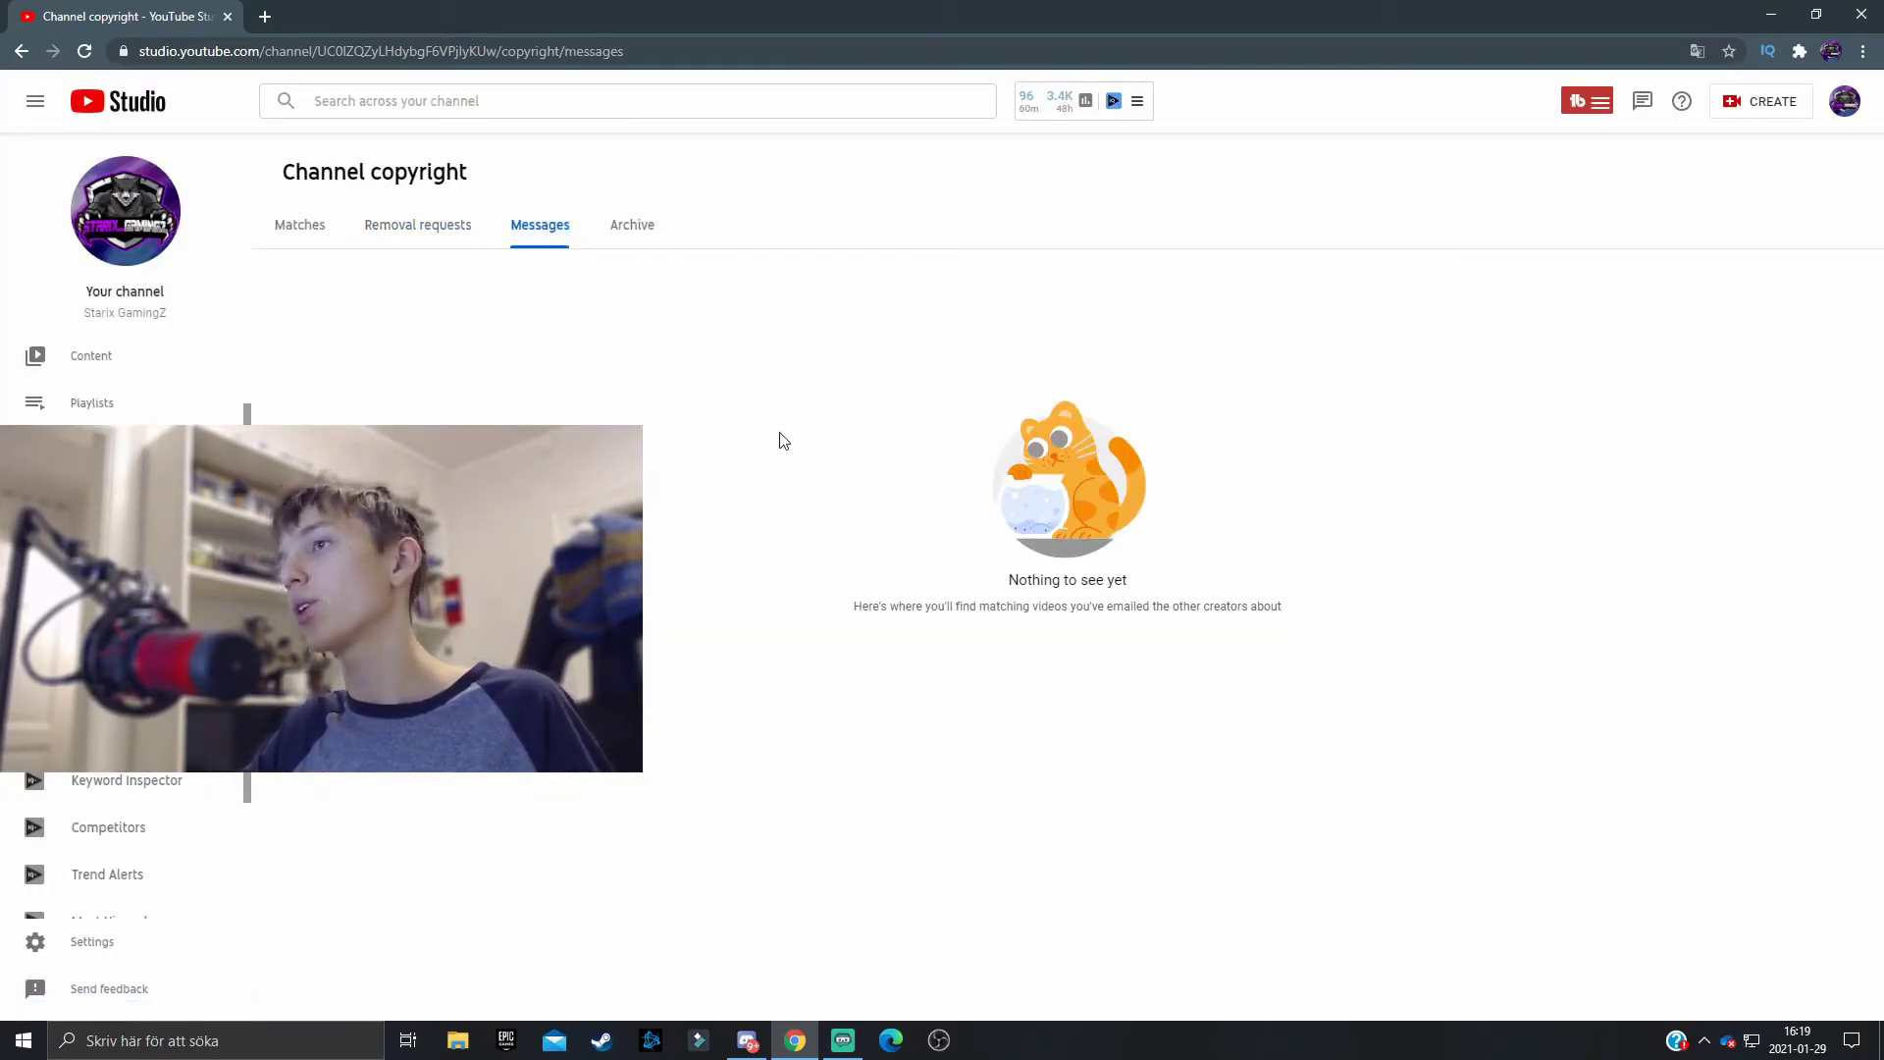